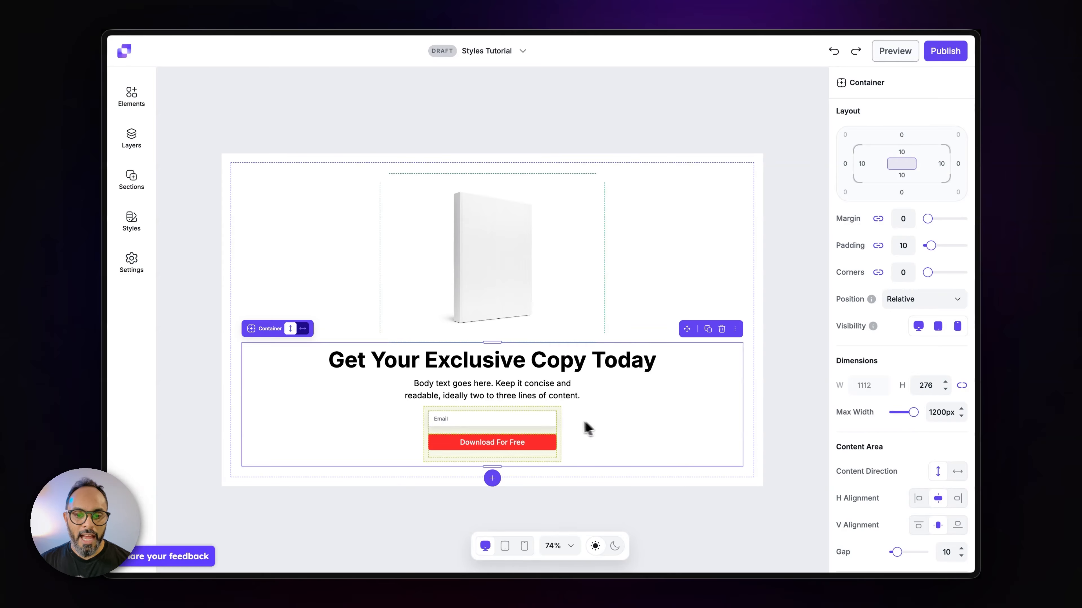
- Try to add a Form element from the basic elements library beside the book image
click(560, 420)
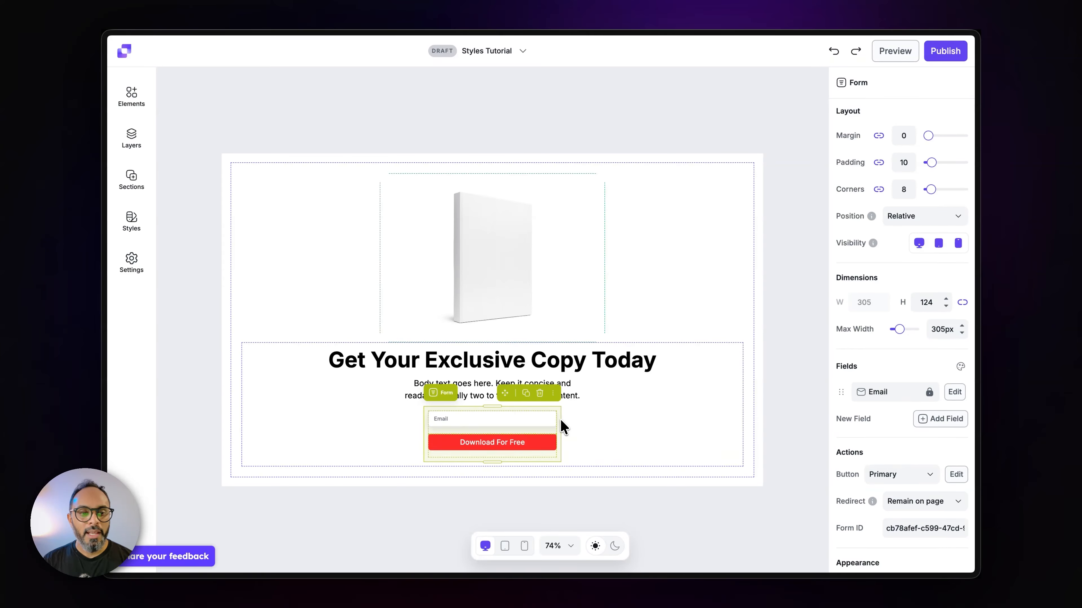
click(138, 101)
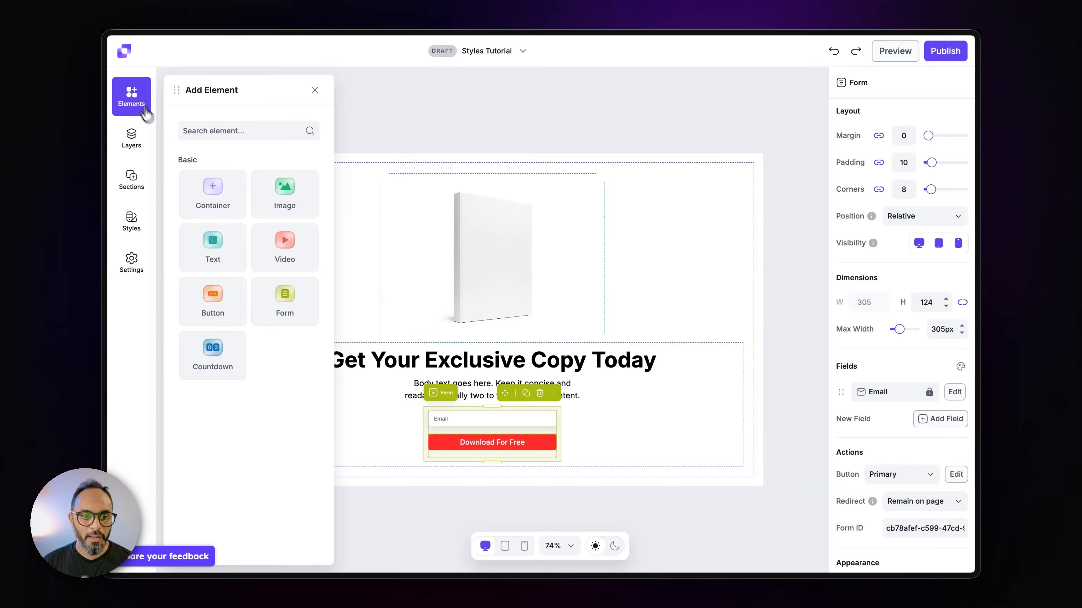
drag(297, 314, 737, 373)
click(725, 314)
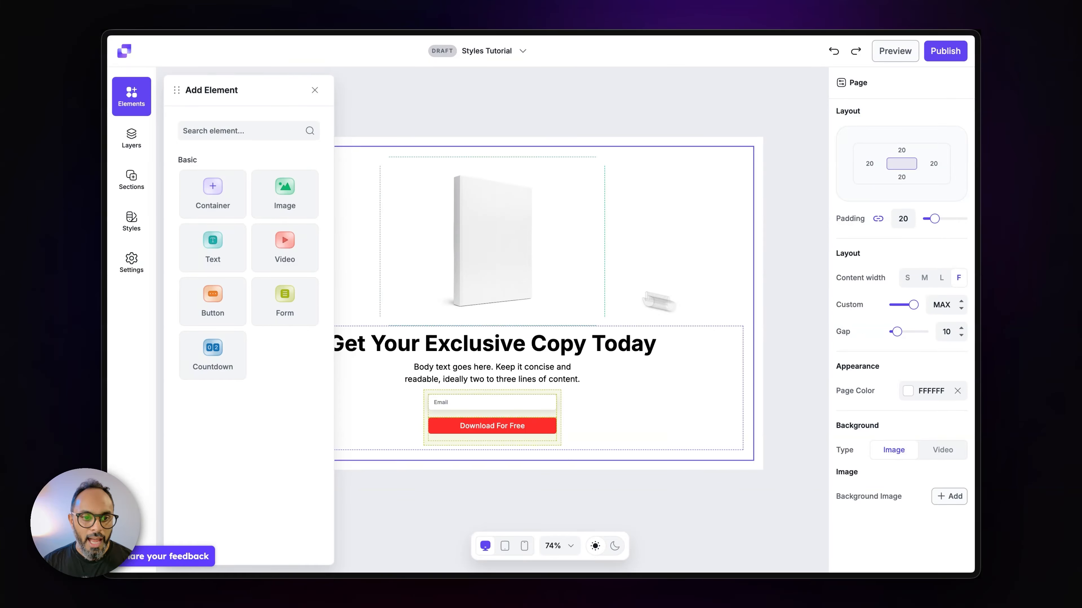
click(315, 90)
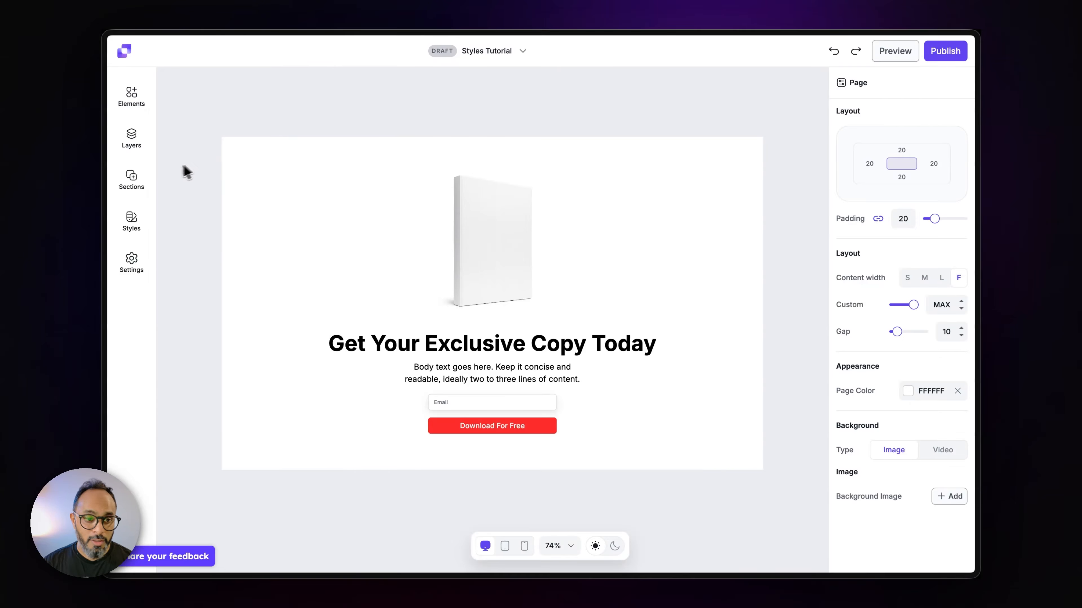
- Browse the Contact and Opt-in Form section templates for designs that include a form
click(132, 181)
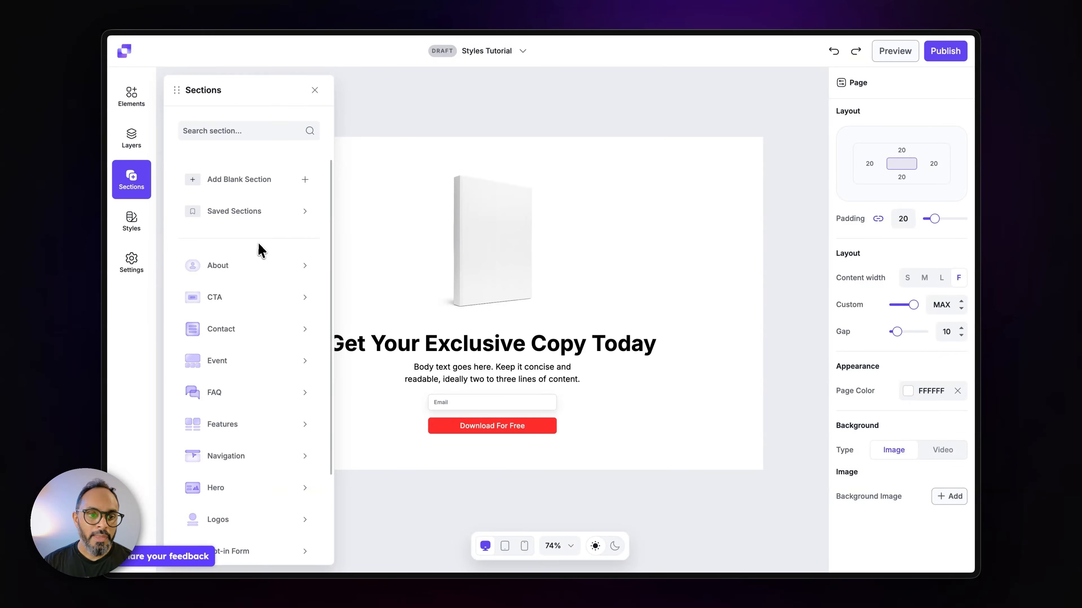
click(249, 328)
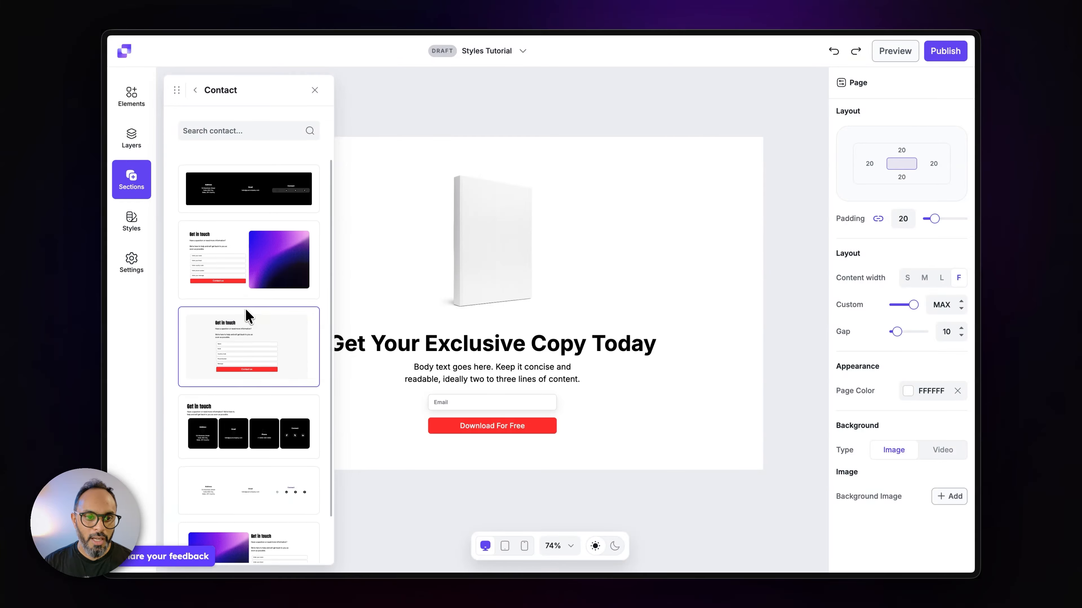
scroll(245, 308, down, 1)
scroll(242, 295, up, 1)
click(195, 91)
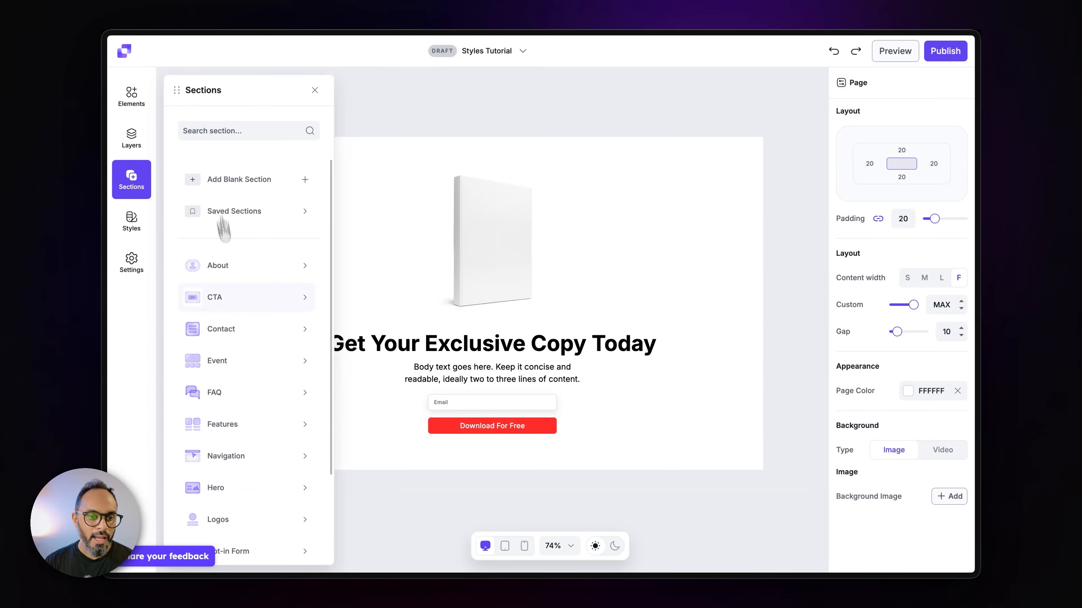
scroll(237, 309, down, 3)
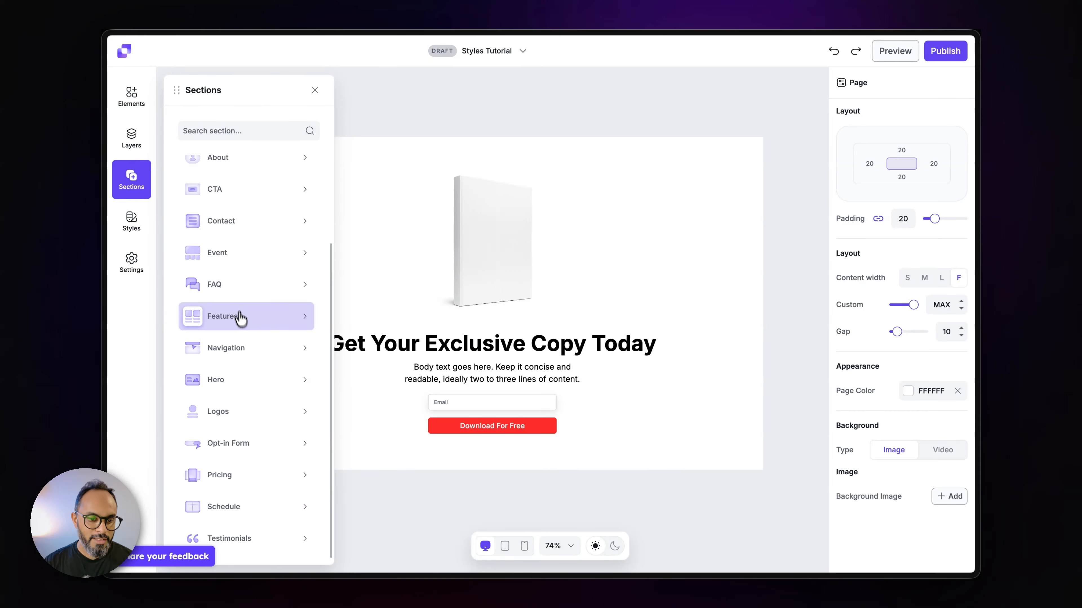
click(254, 444)
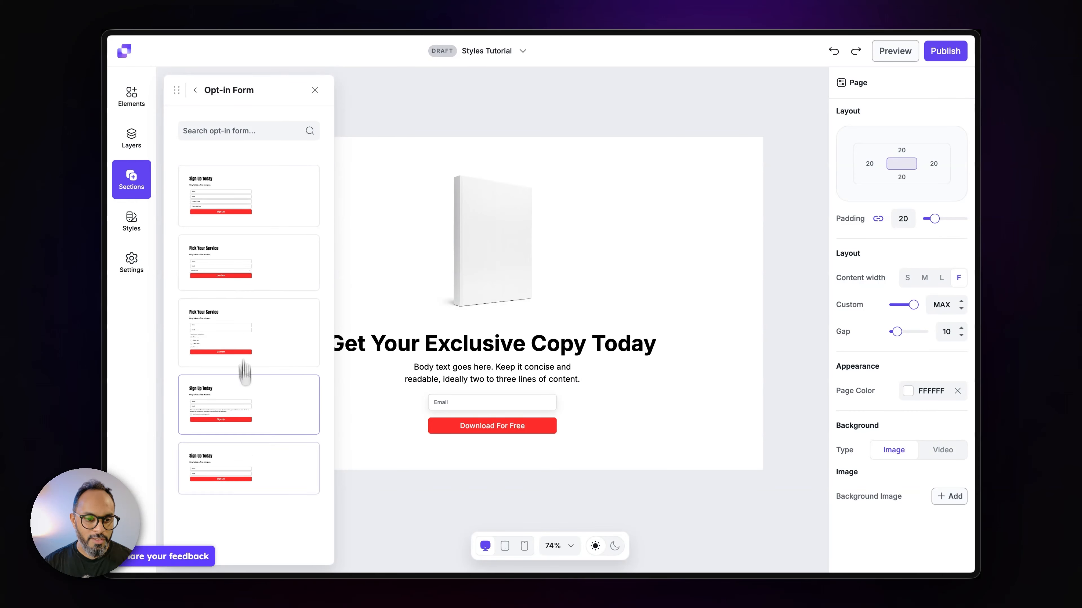
click(195, 90)
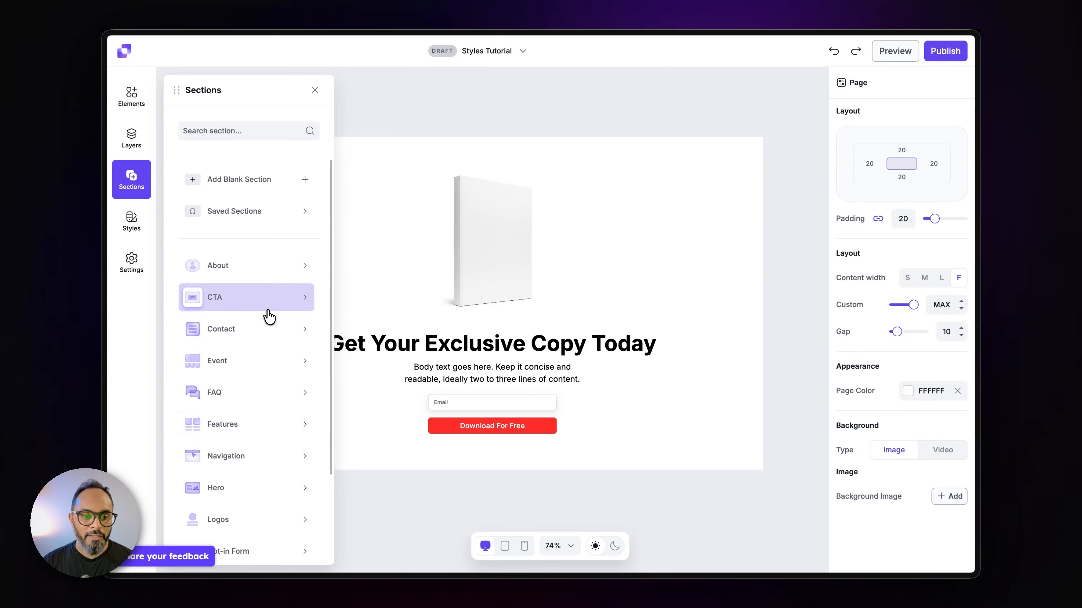
- Examine the Hero section templates for layouts with an email form, and close the section library
scroll(270, 319, down, 3)
click(251, 385)
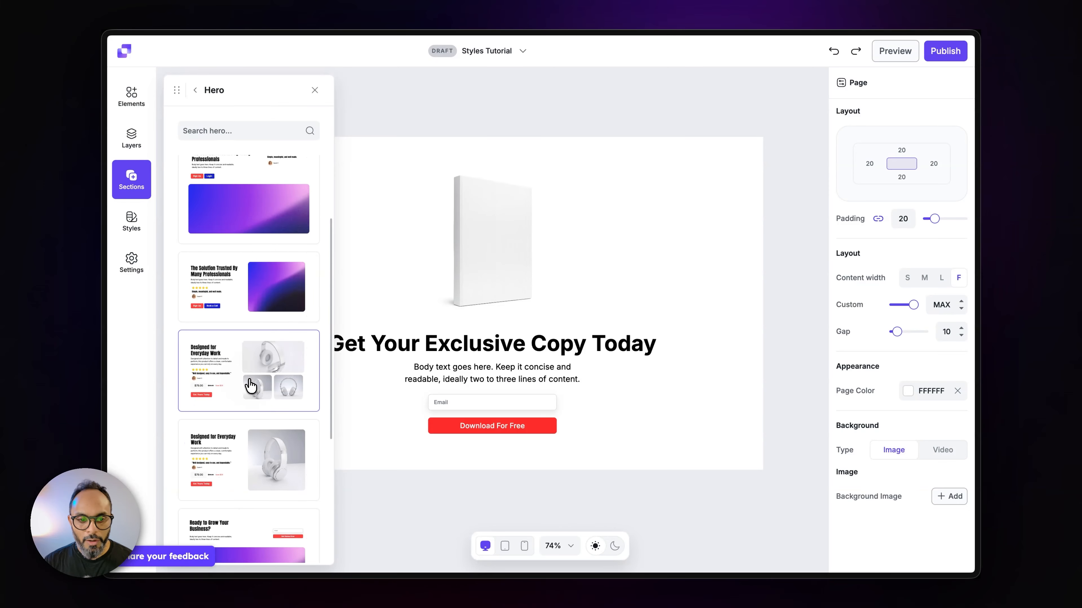
scroll(266, 298, up, 3)
scroll(267, 289, down, 2)
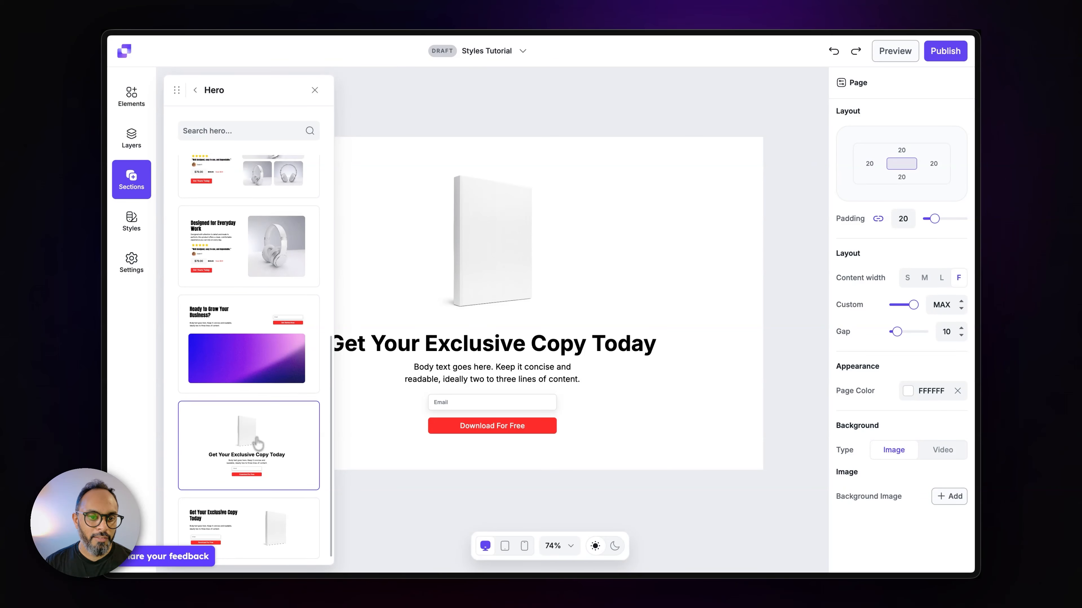
scroll(258, 443, up, 5)
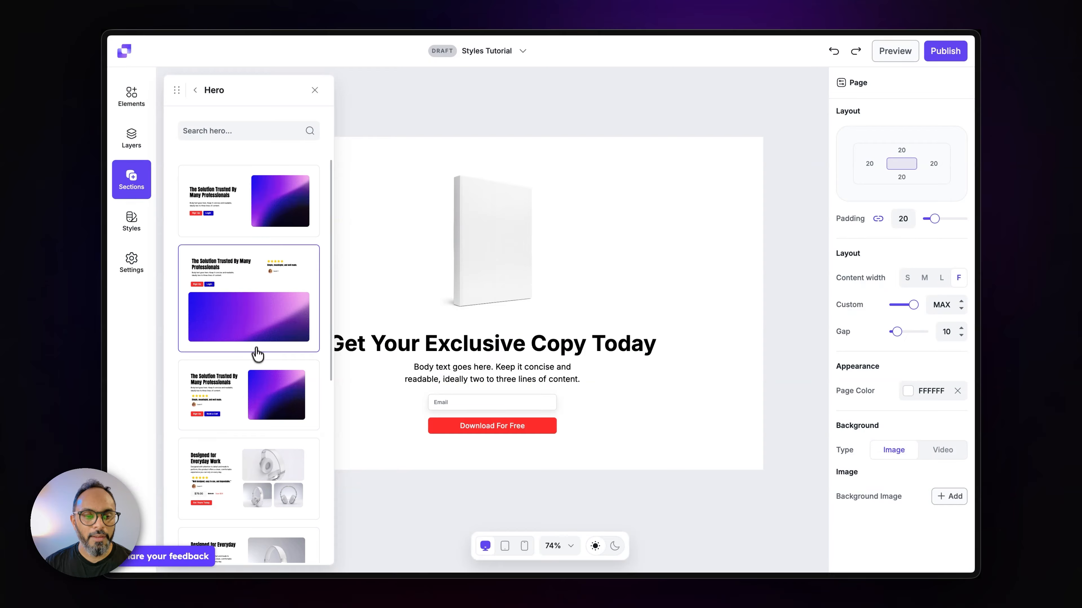
click(401, 104)
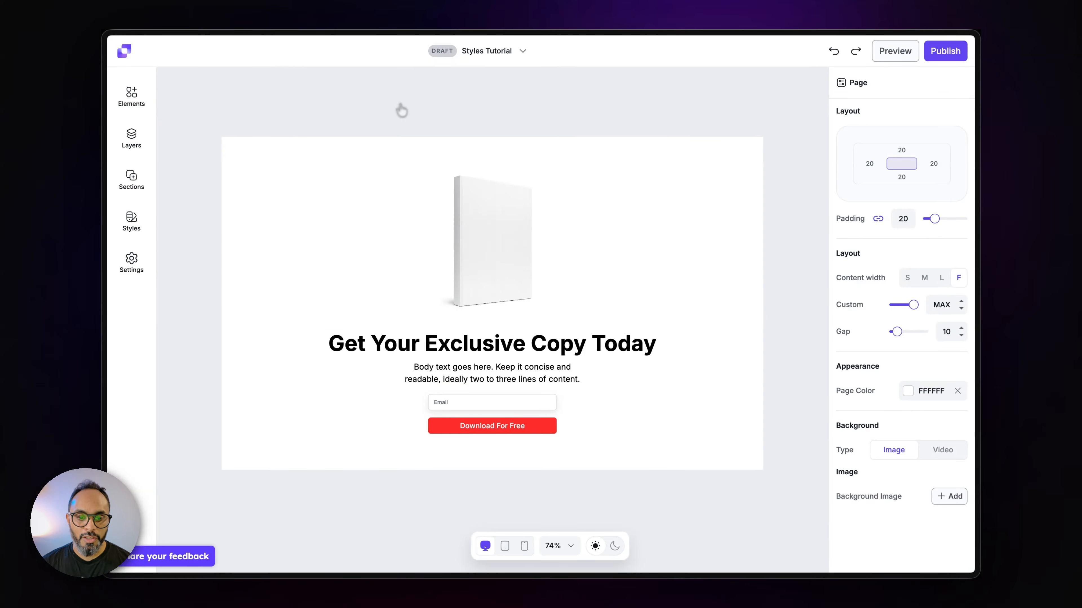
- Open the field styling of the email form under the heading and set the field corners to 8
click(558, 403)
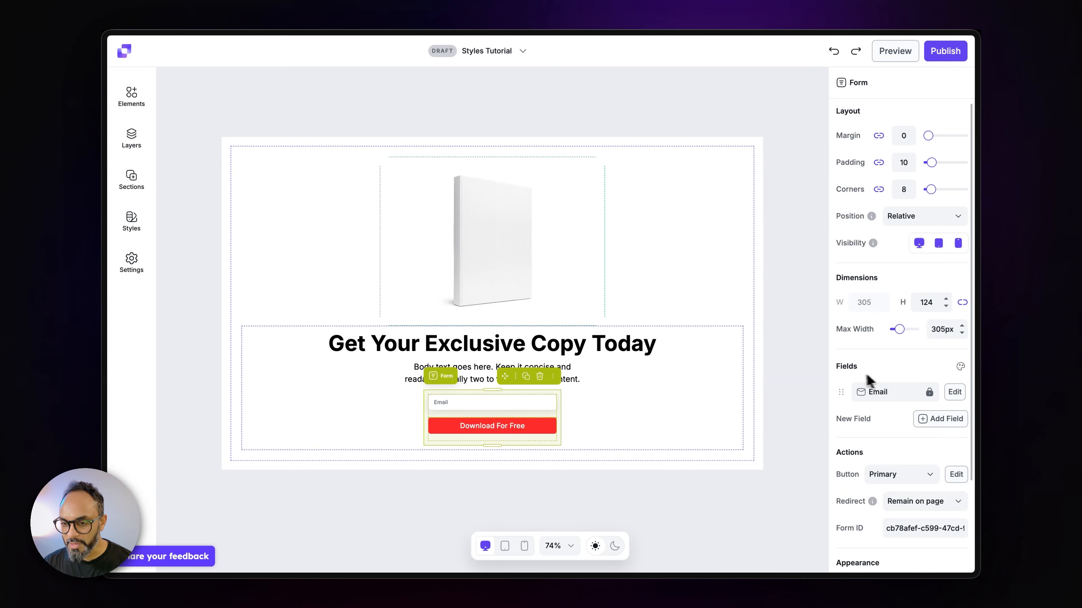
click(960, 367)
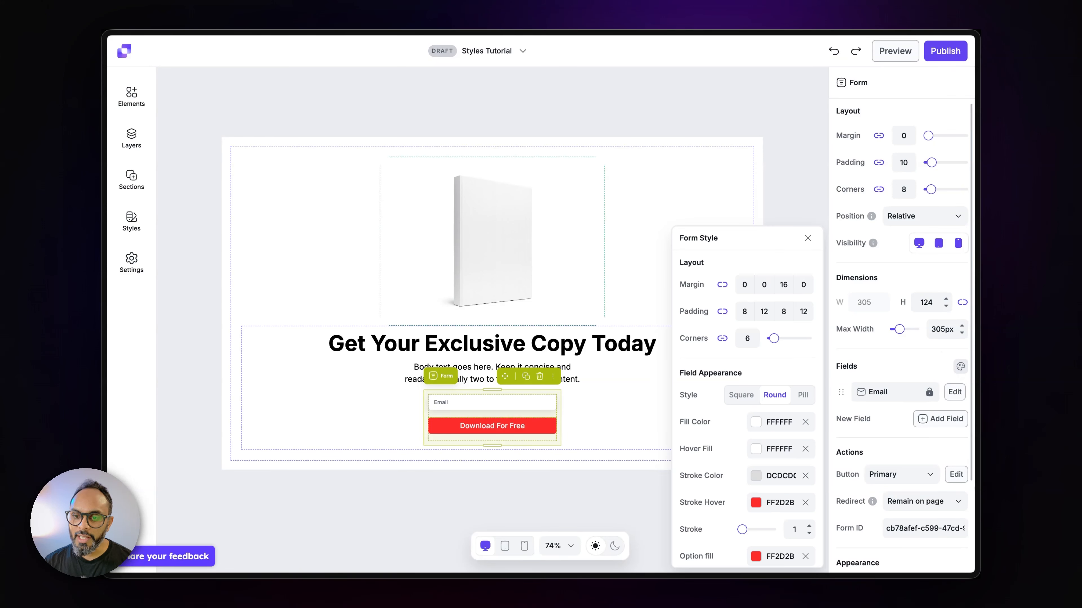
scroll(768, 350, down, 1)
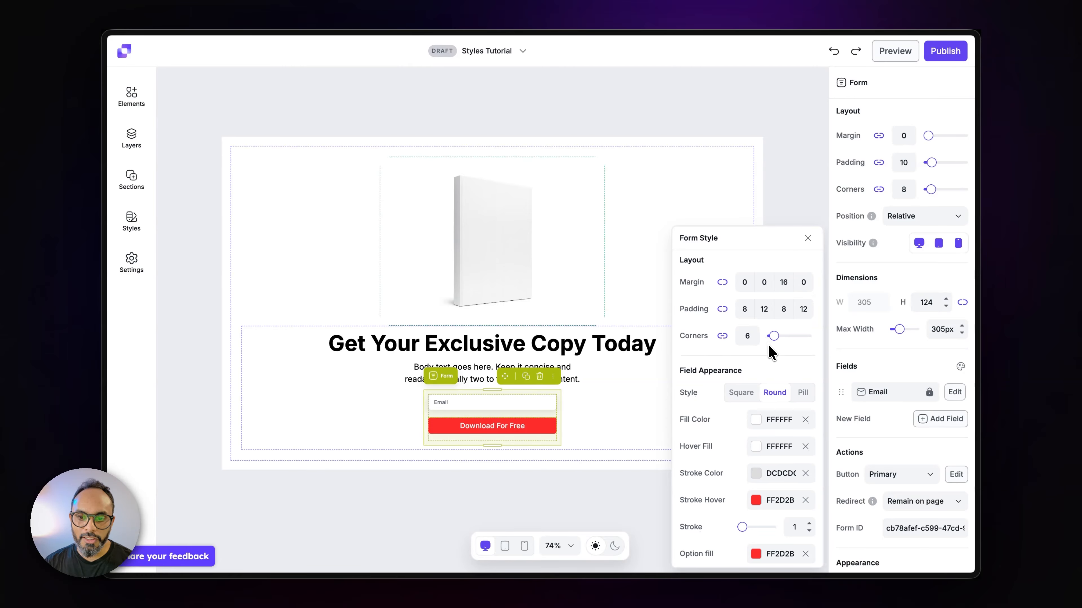
scroll(485, 428, up, 5)
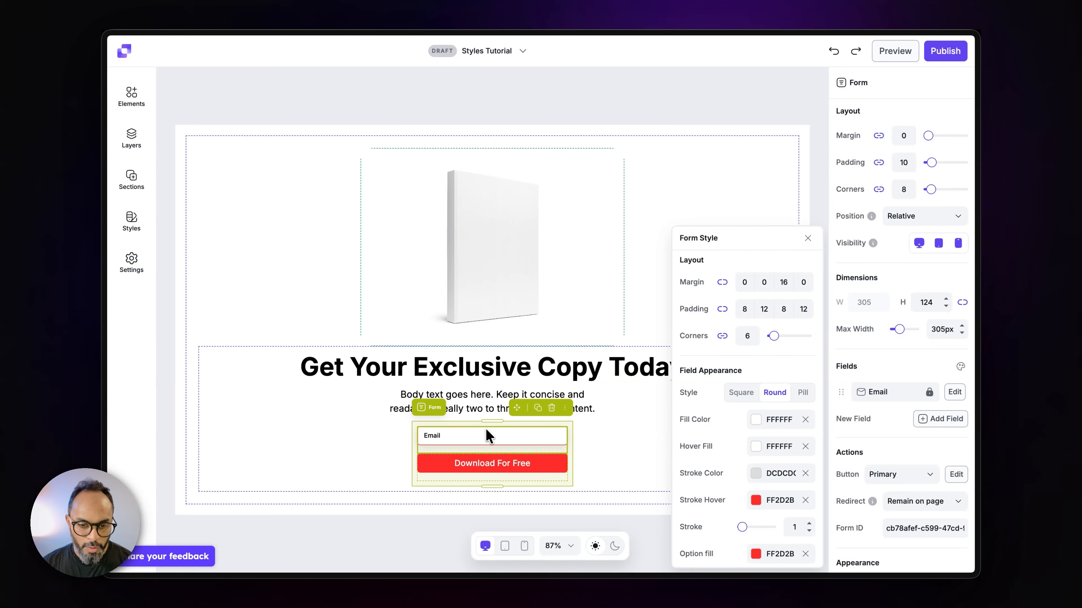
scroll(503, 431, down, 3)
scroll(517, 407, up, 2)
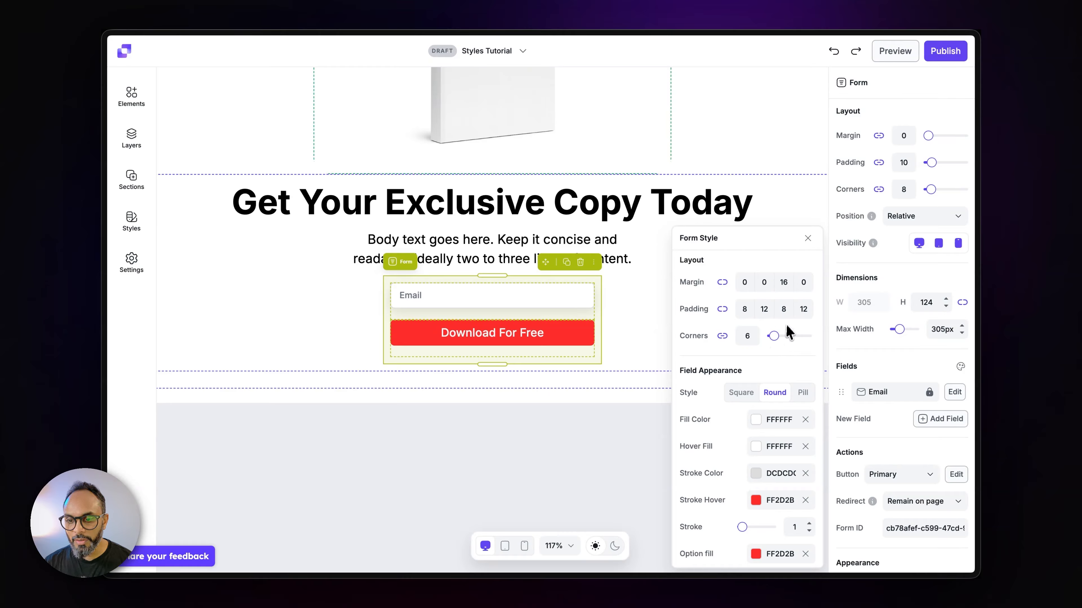
mouse_move(774, 336)
mouse_down()
mouse_move(822, 344)
mouse_move(758, 340)
mouse_move(771, 343)
mouse_up()
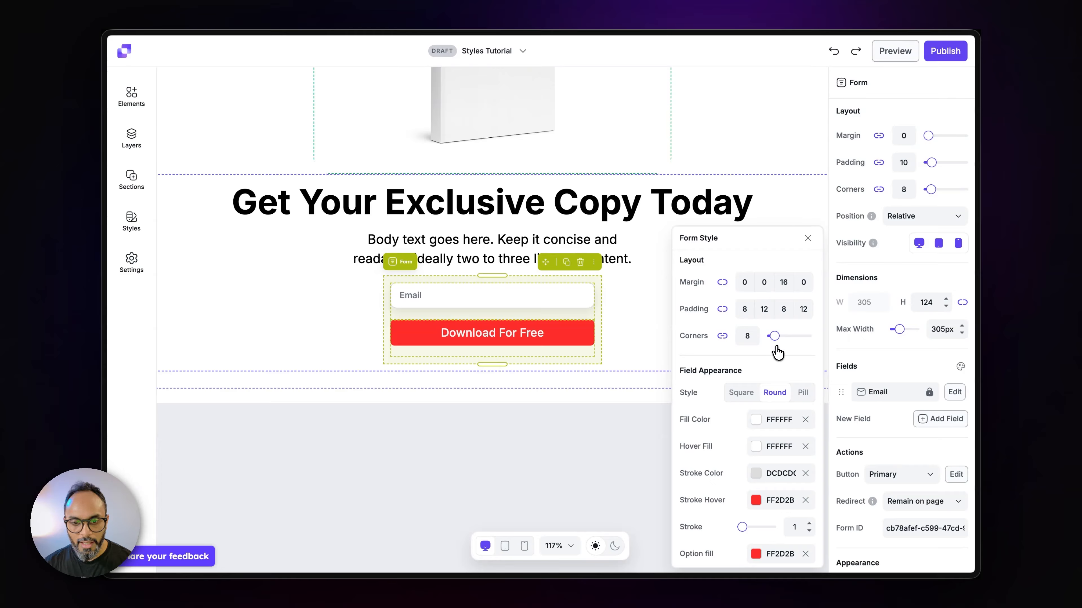
- Link the form fields' padding and set it to 8 on all sides, and set their bottom margin to 8
click(723, 310)
drag(772, 309, 774, 313)
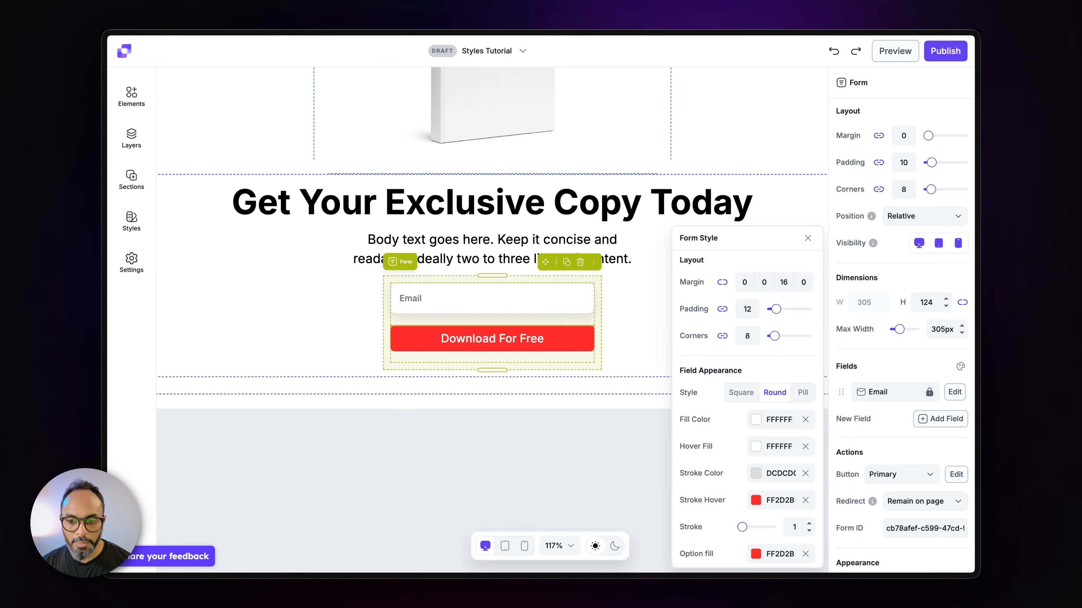
drag(774, 312, 772, 312)
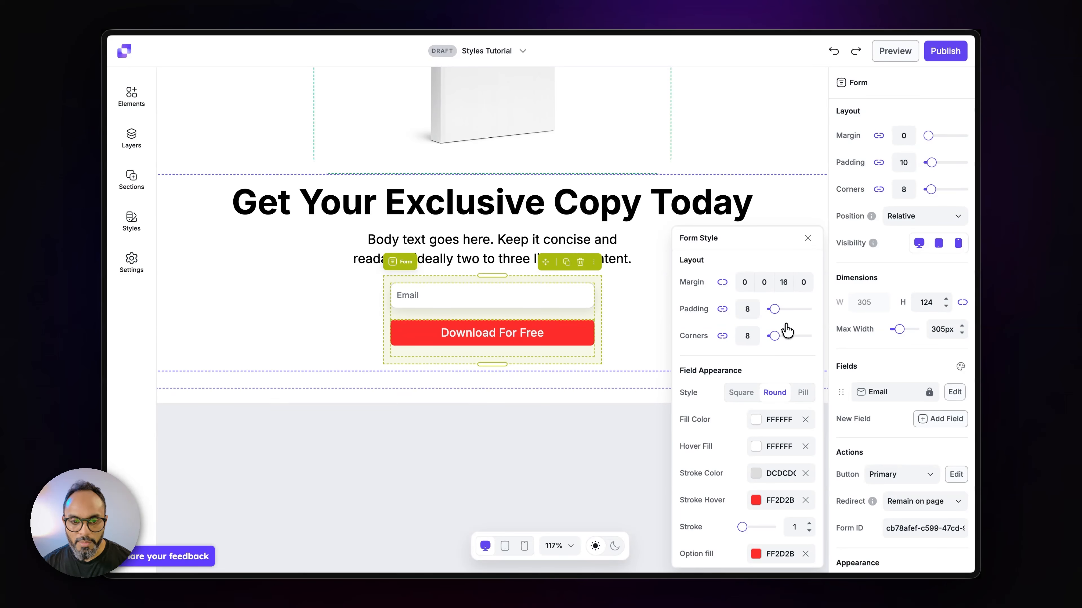
click(784, 283)
text(8)
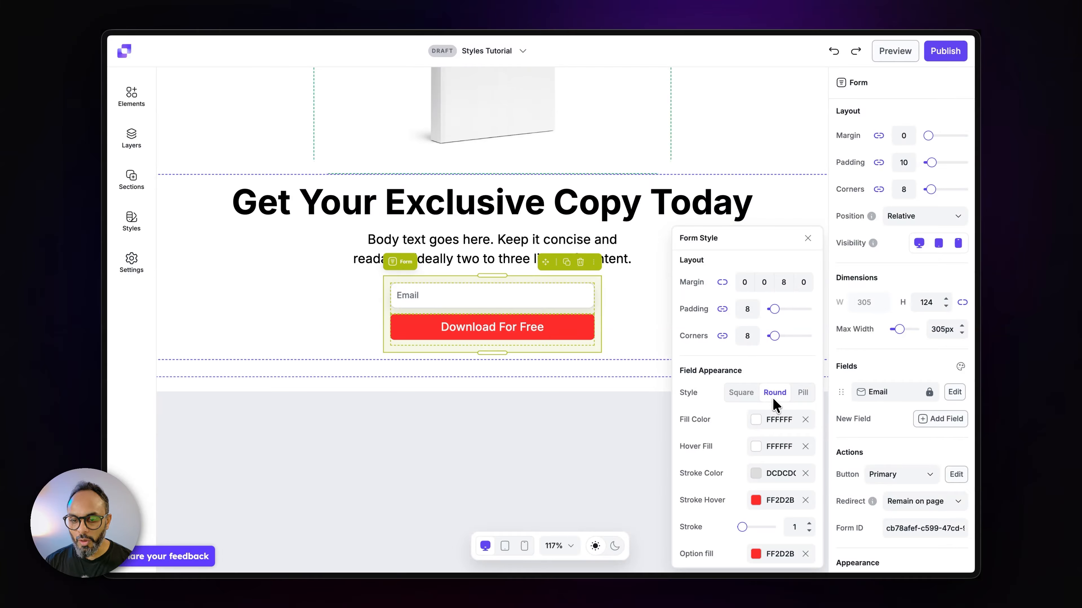
- Review the form's field appearance, field text and label text style settings
scroll(774, 405, down, 5)
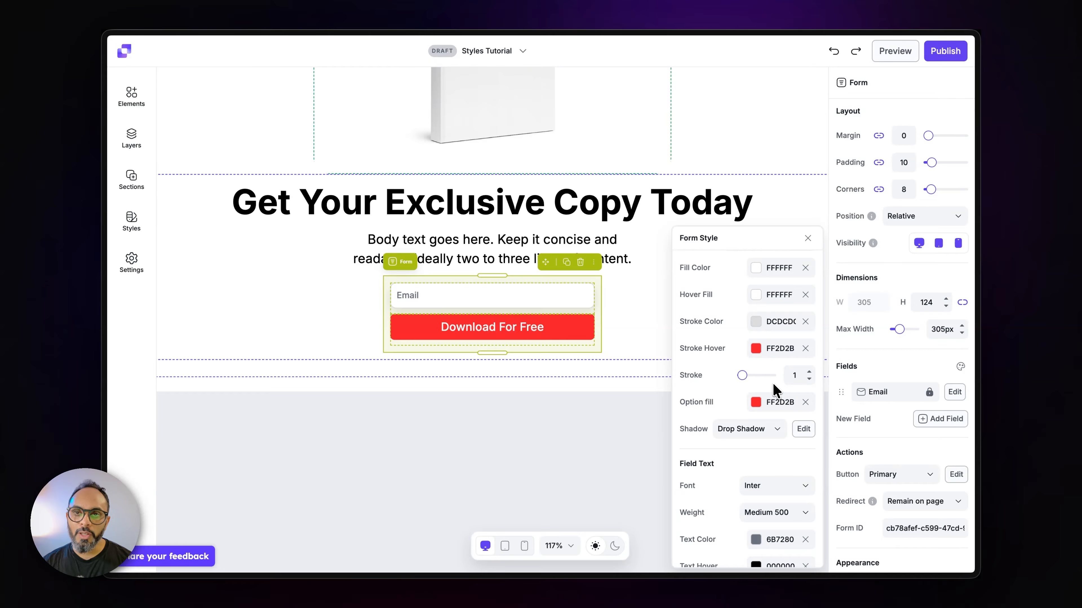
scroll(761, 364, up, 1)
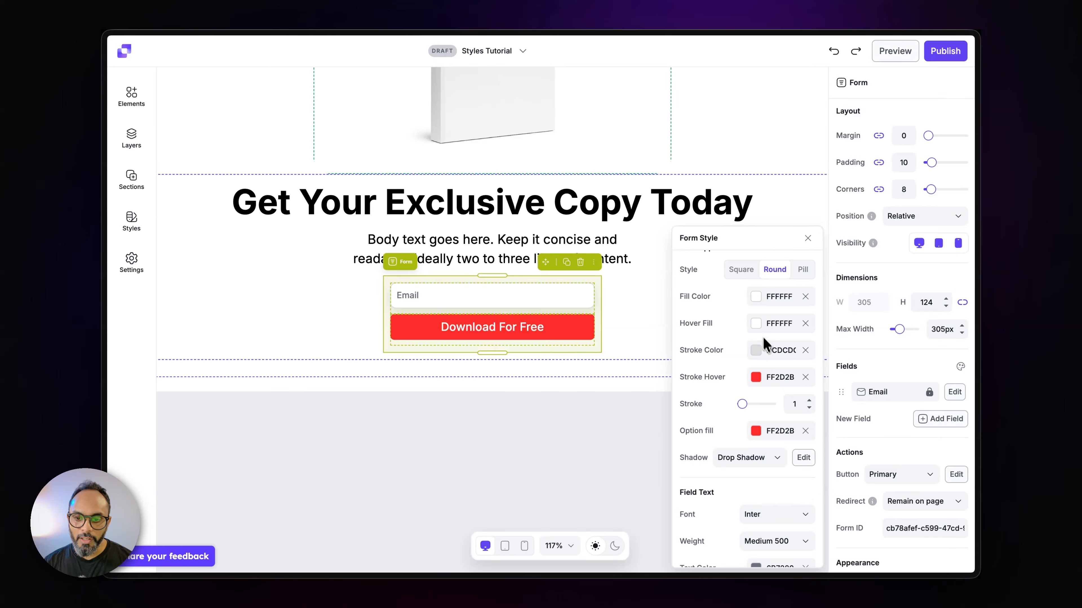
scroll(762, 375, down, 4)
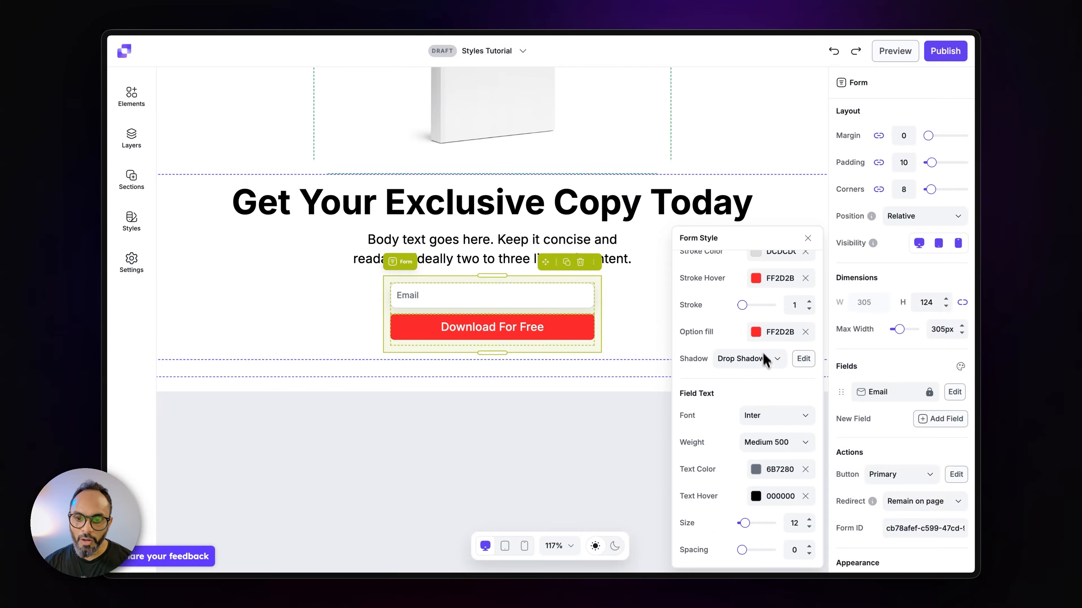
scroll(764, 353, down, 1)
scroll(766, 400, down, 3)
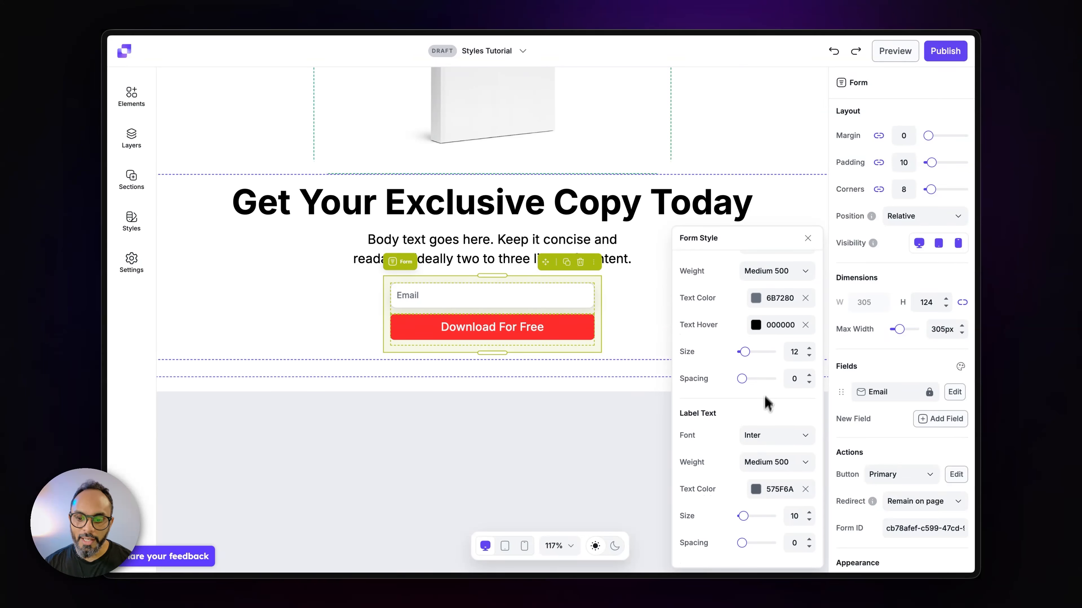
scroll(763, 404, up, 10)
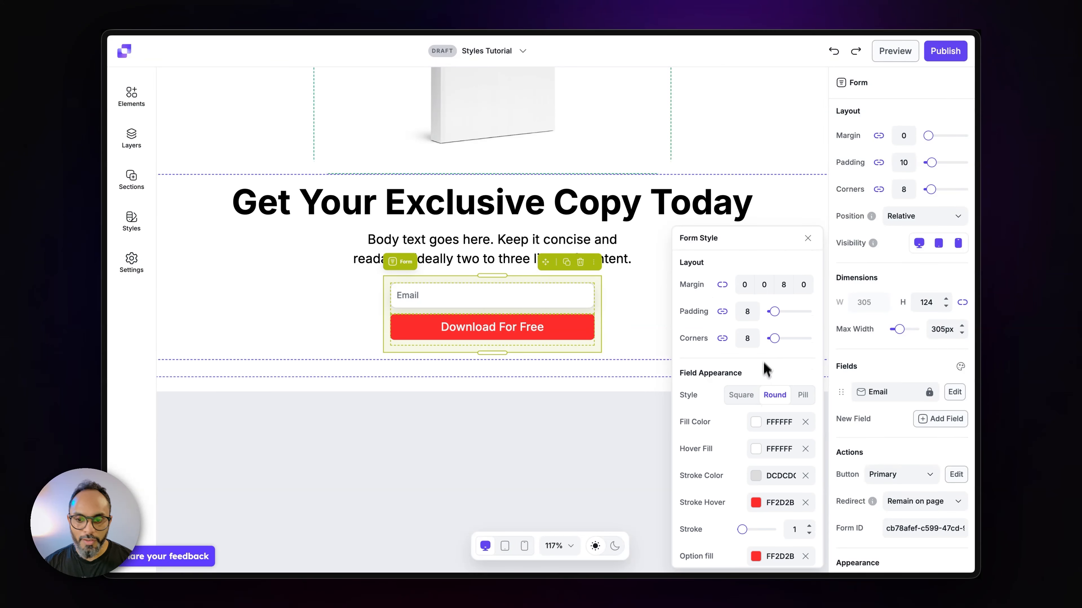
- Inspect the form fields' Stroke Hover color without changing it, and close the form styling
click(756, 503)
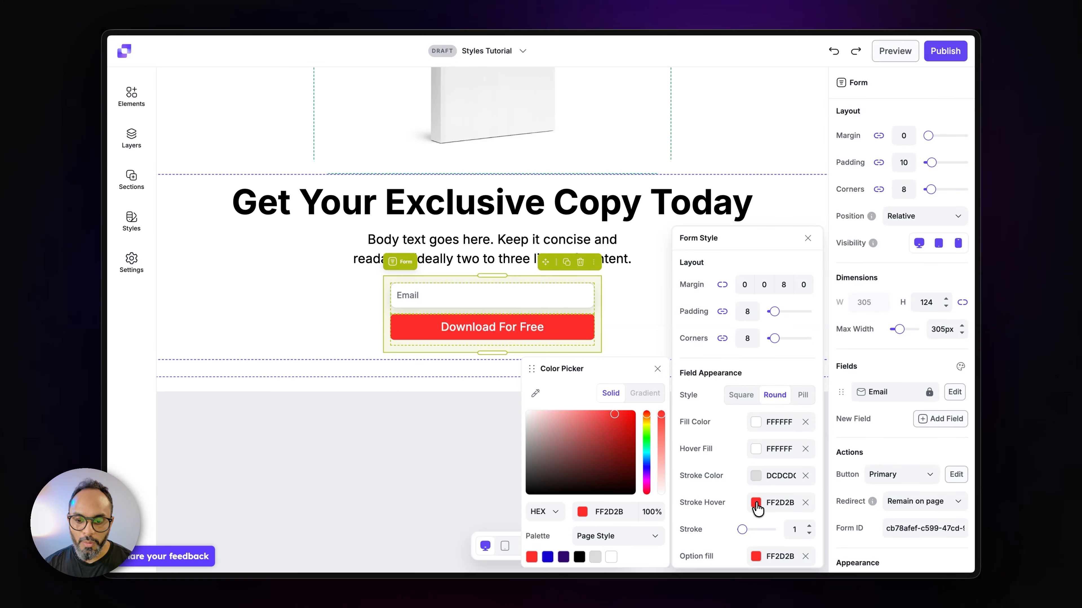
click(658, 370)
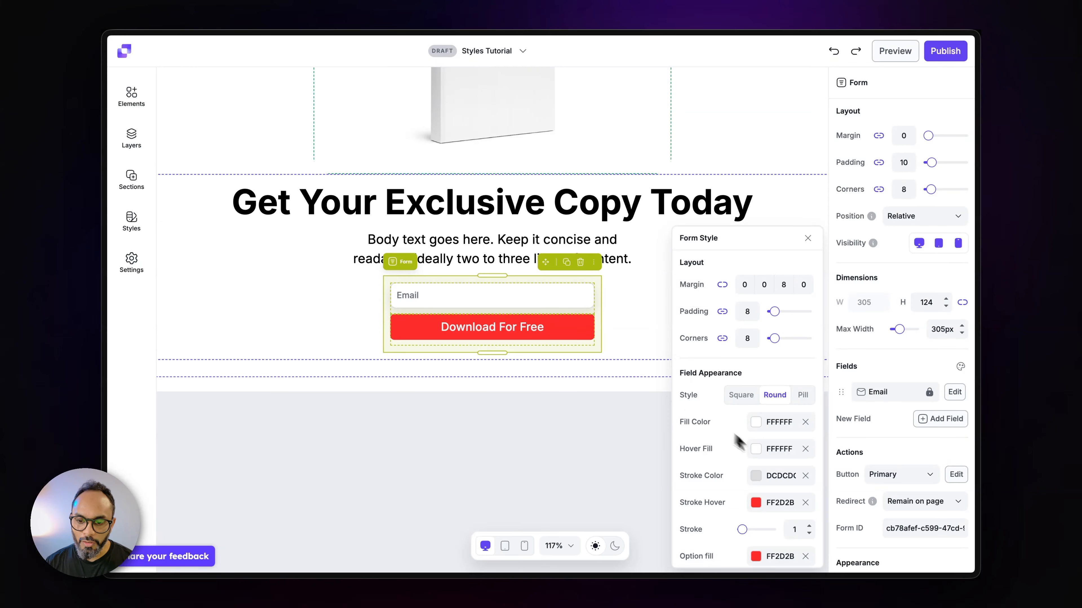
scroll(743, 467, down, 3)
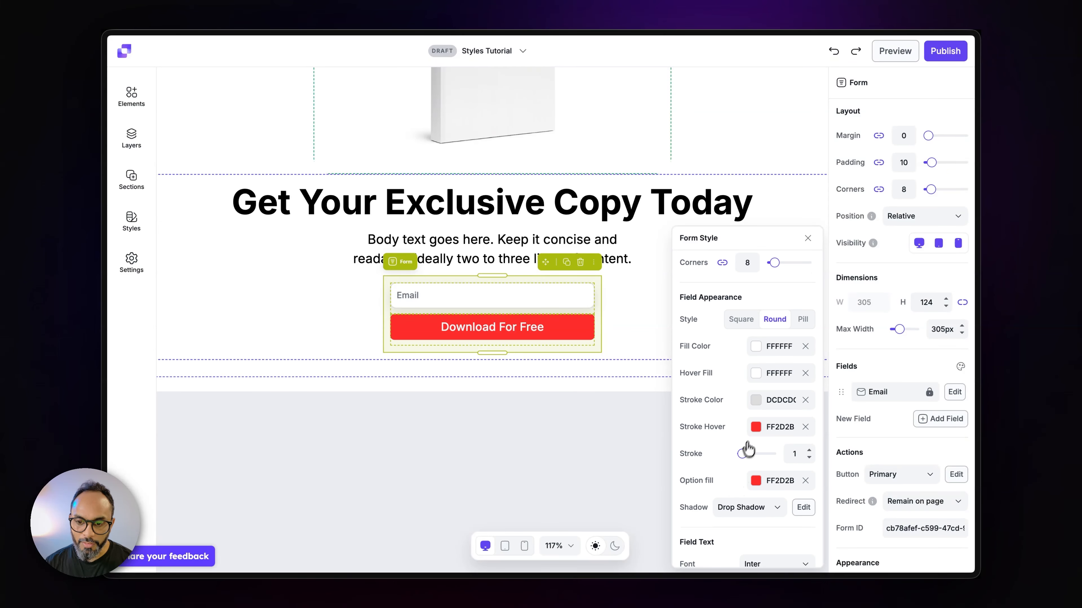
click(755, 428)
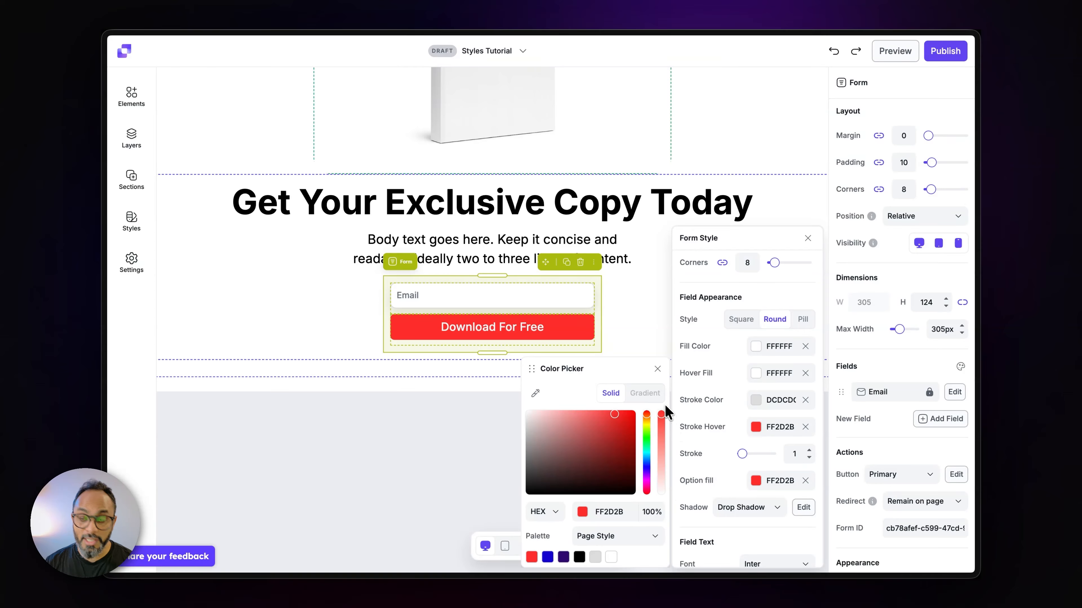
click(657, 369)
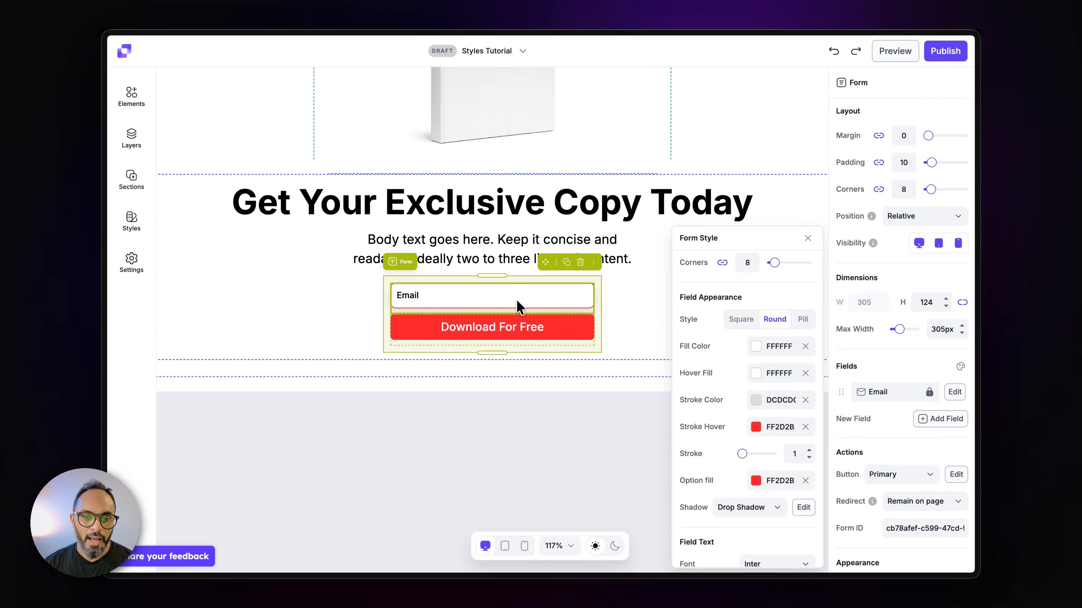
click(807, 237)
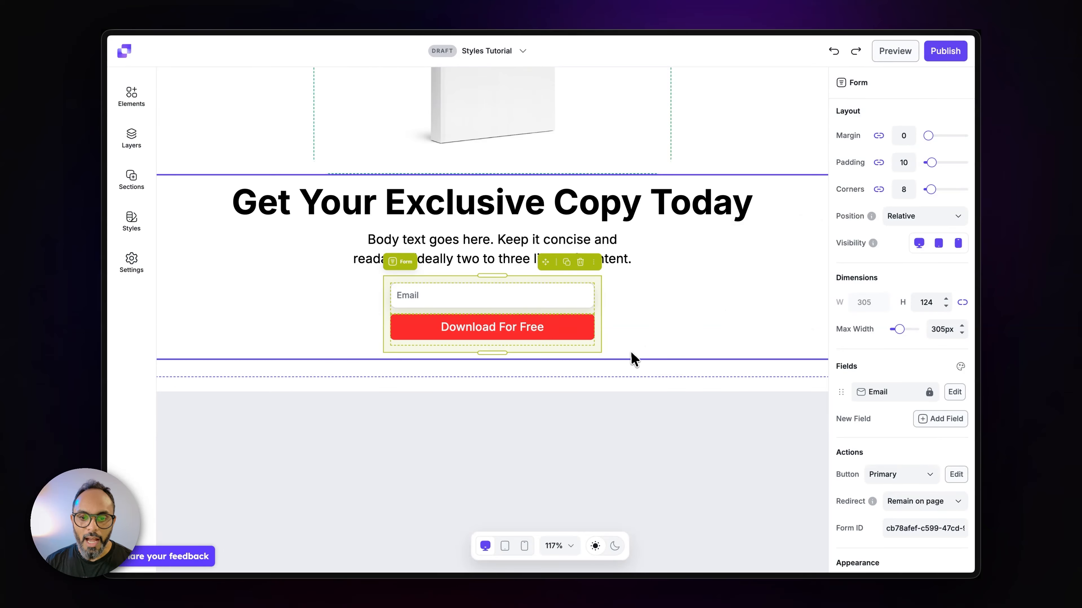
scroll(626, 352, down, 3)
scroll(630, 443, down, 2)
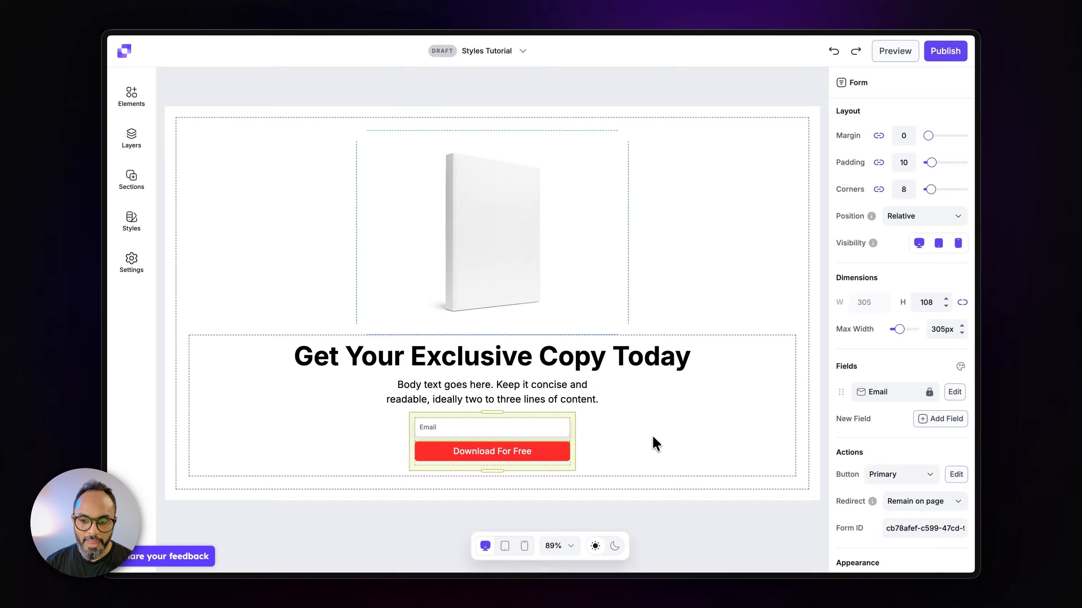
- Add a text field to the form and move it above the Email field
scroll(864, 454, down, 2)
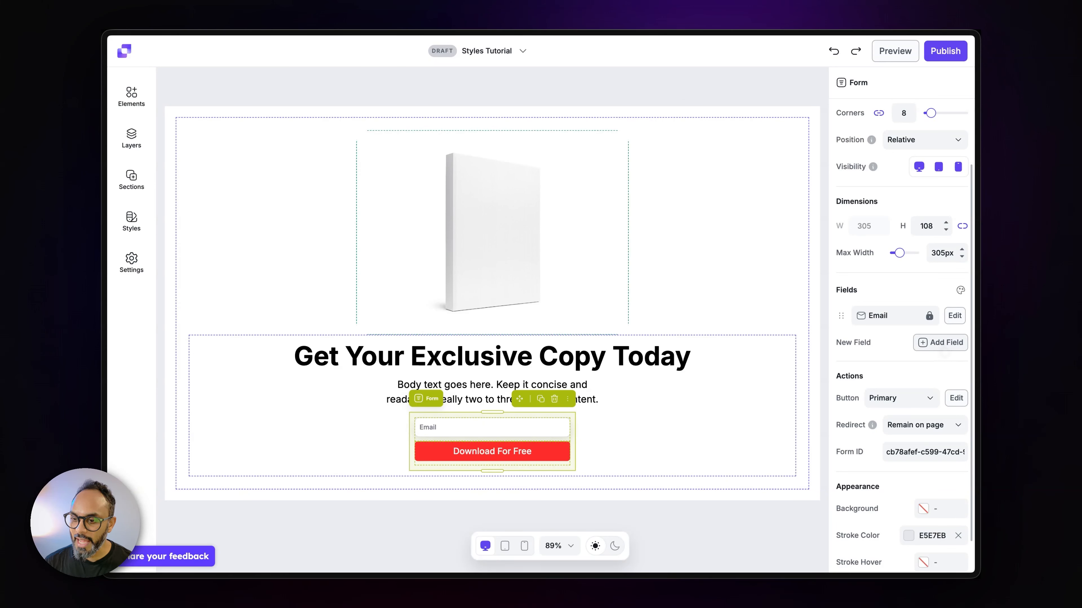
click(940, 342)
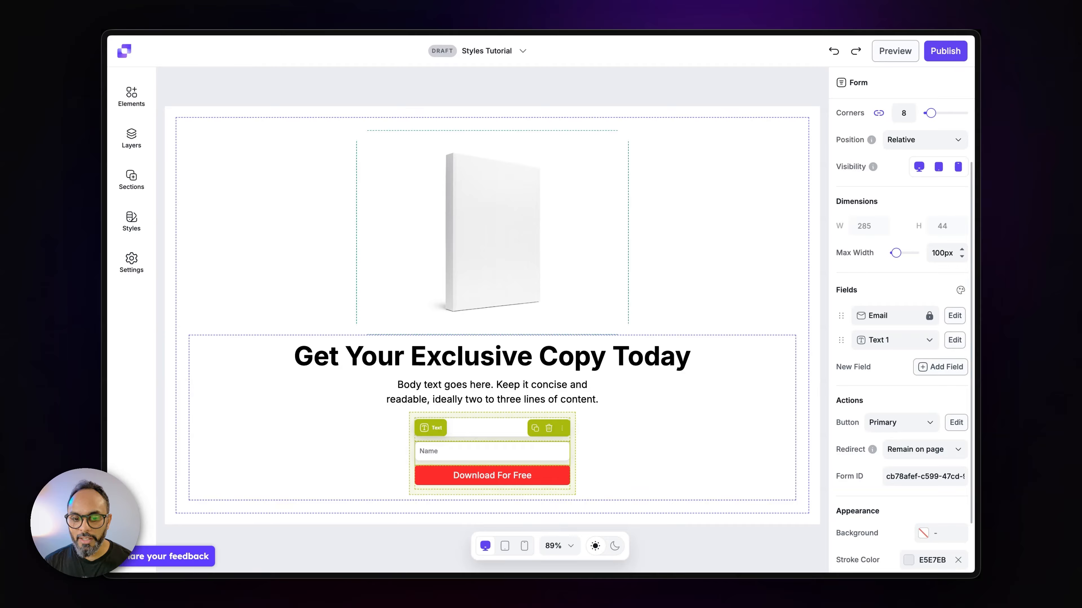
click(930, 341)
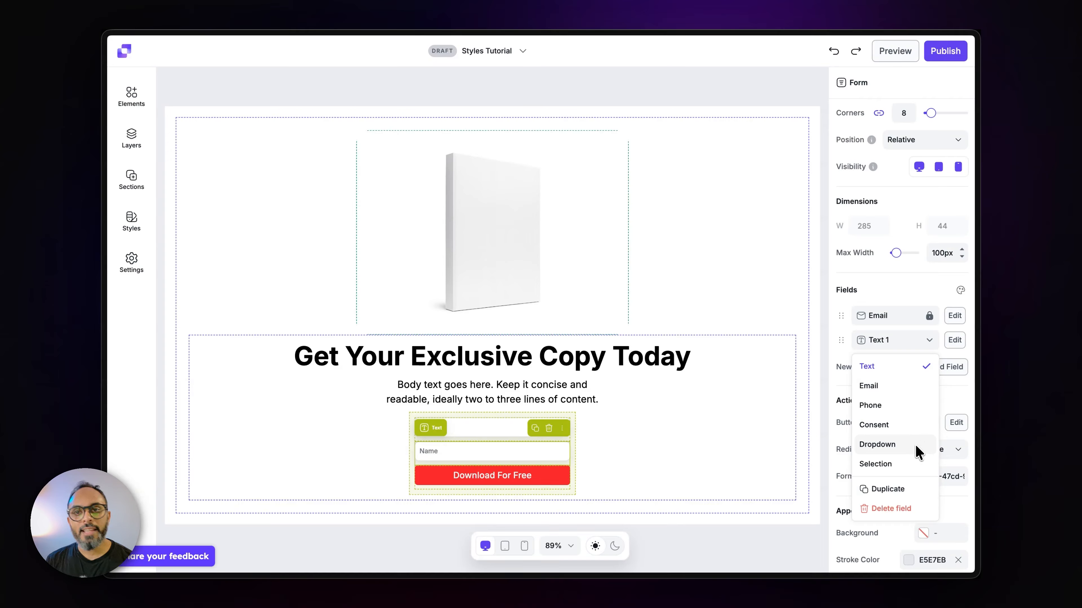
click(949, 383)
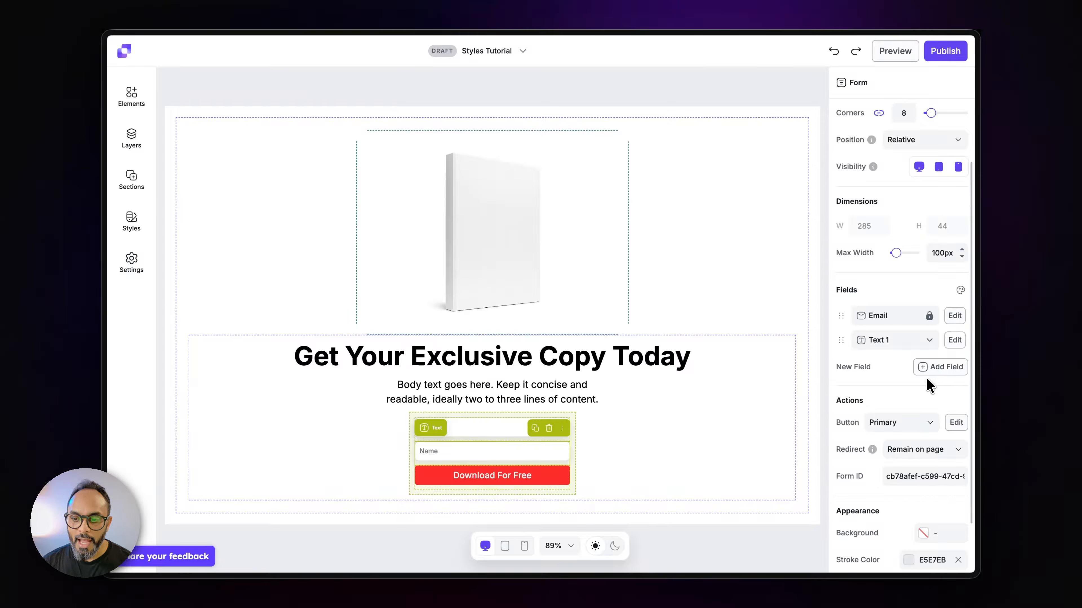
drag(839, 340, 842, 302)
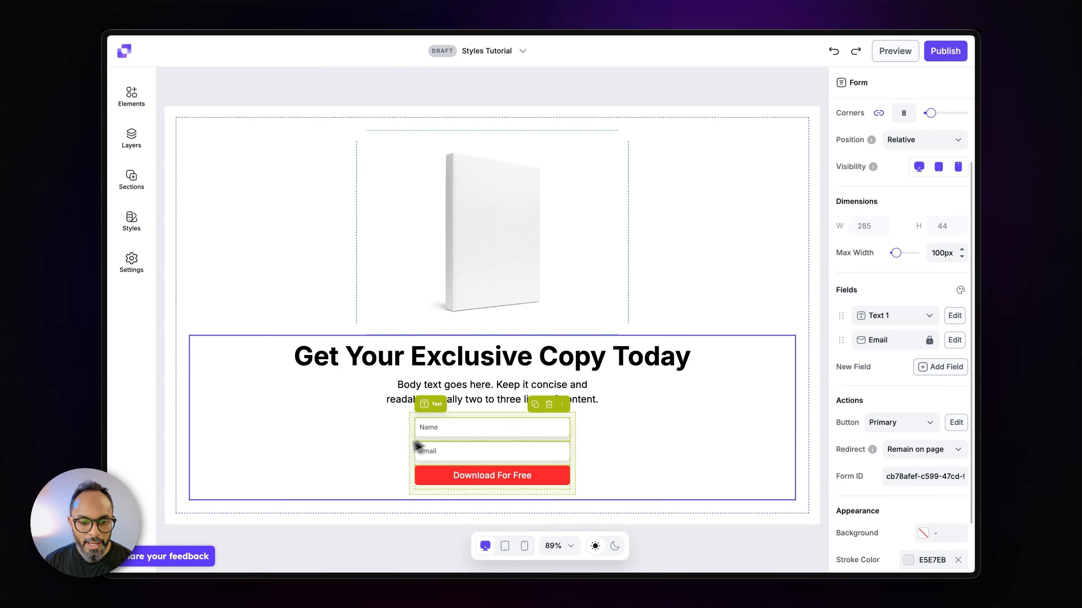
- Set the new text field's placeholder to "Enter your name"
scroll(375, 464, up, 5)
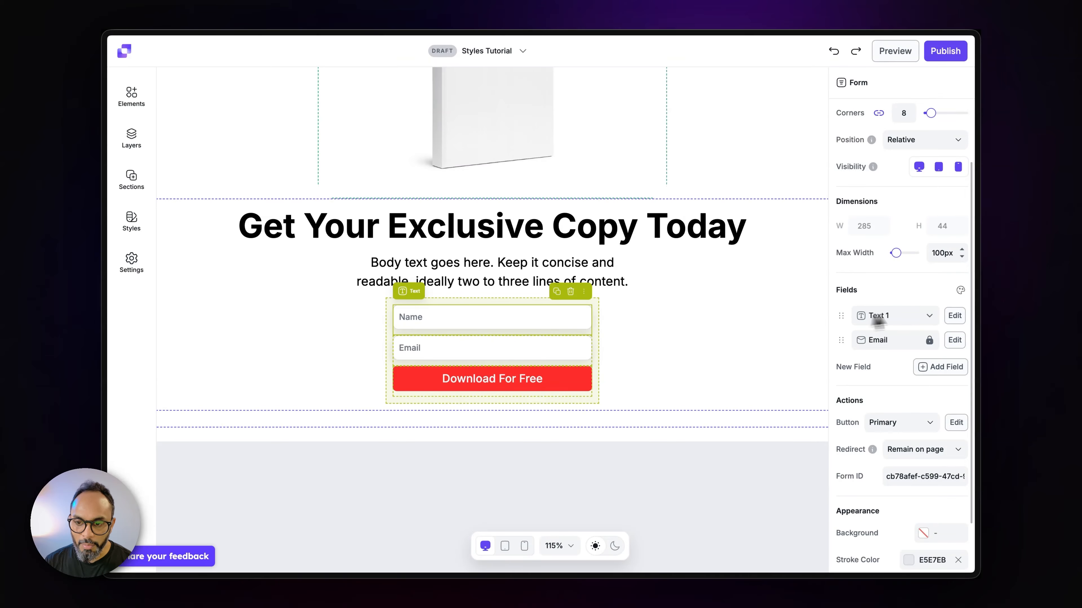
click(920, 315)
click(922, 314)
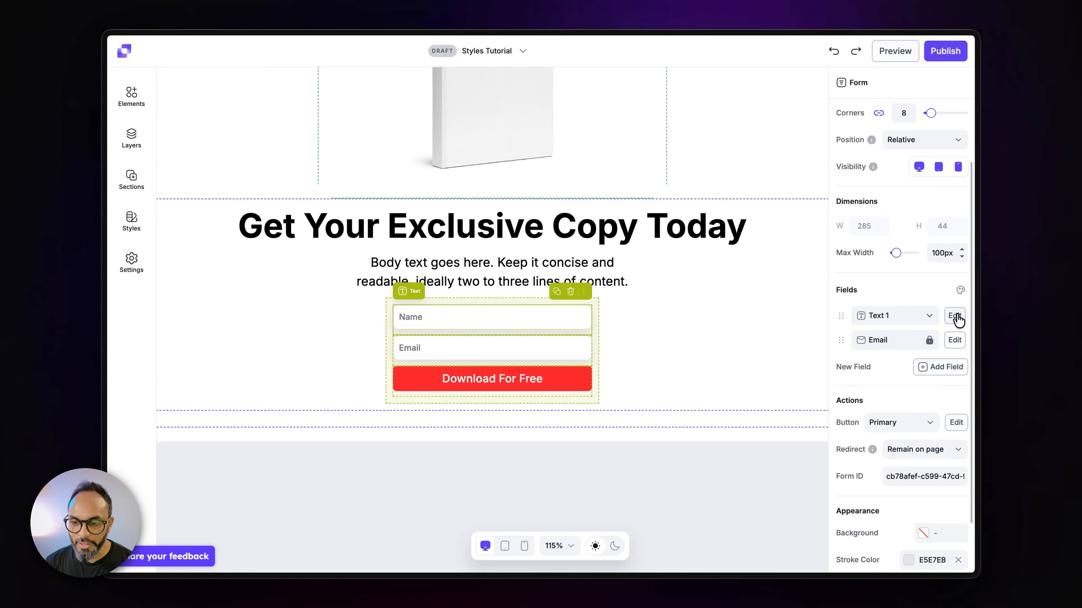
click(955, 315)
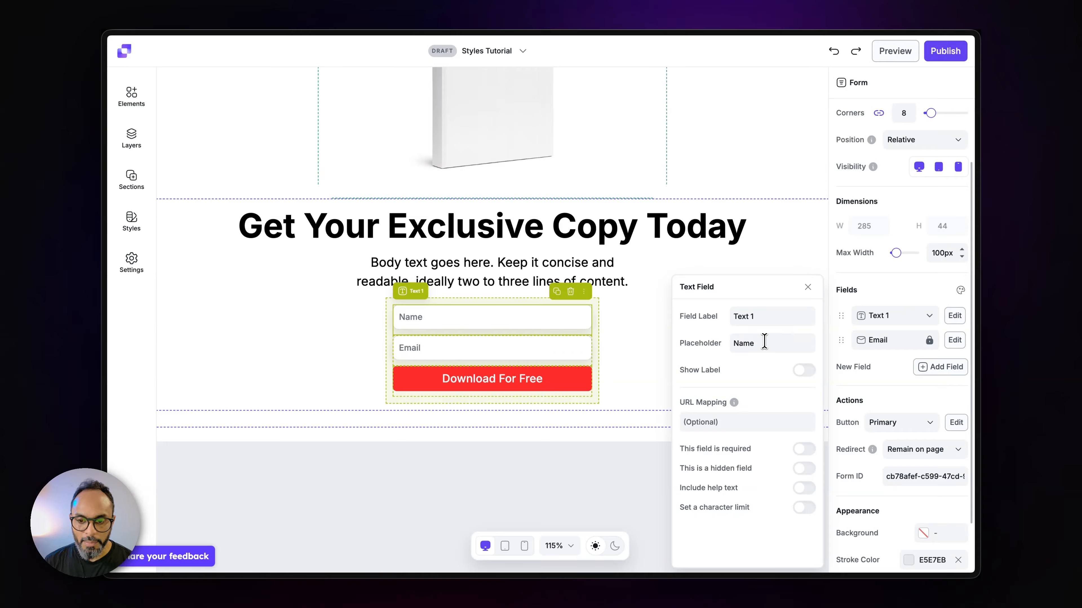
click(802, 346)
key(super+a)
key(Left)
text(E)
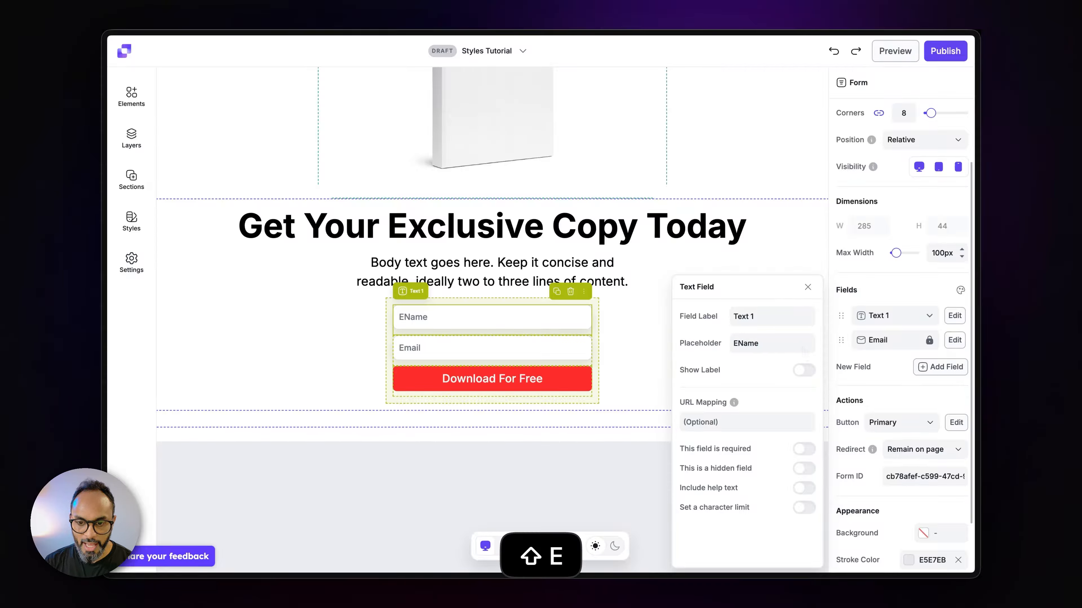
text(nter )
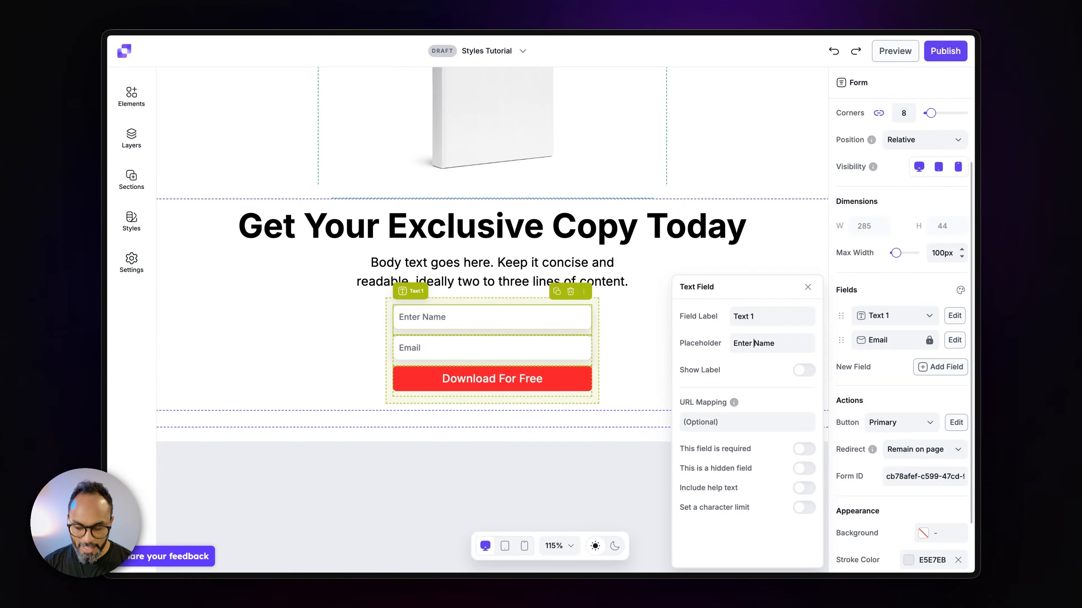
text(your)
key(Right)
key(BackSpace)
text(n)
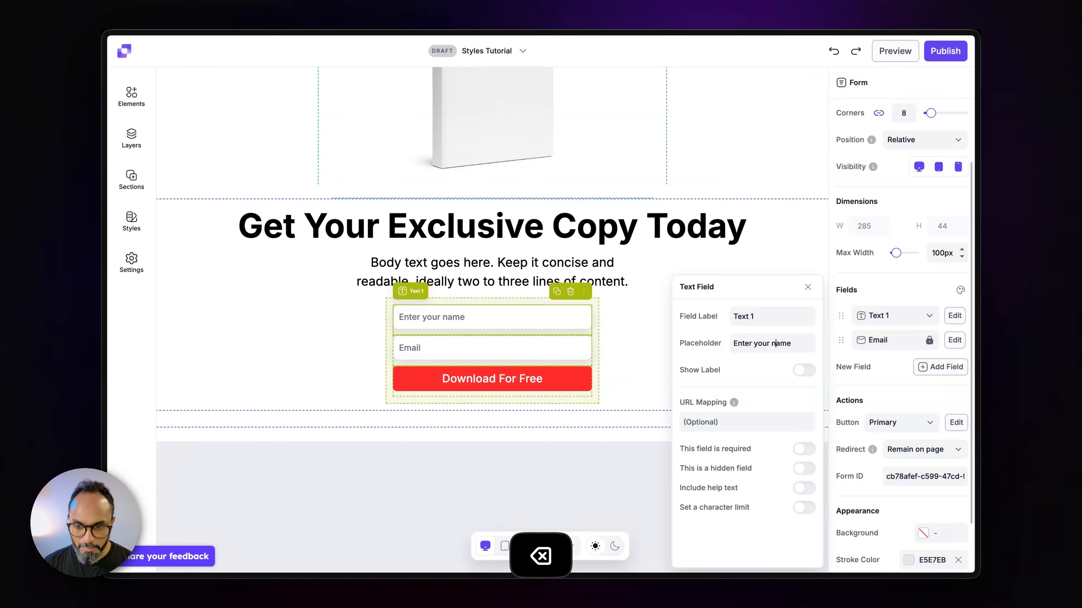
- Copy the text field's placeholder and reuse it to make the Email field's placeholder "Enter your Email"
key(super+a)
key(super+c)
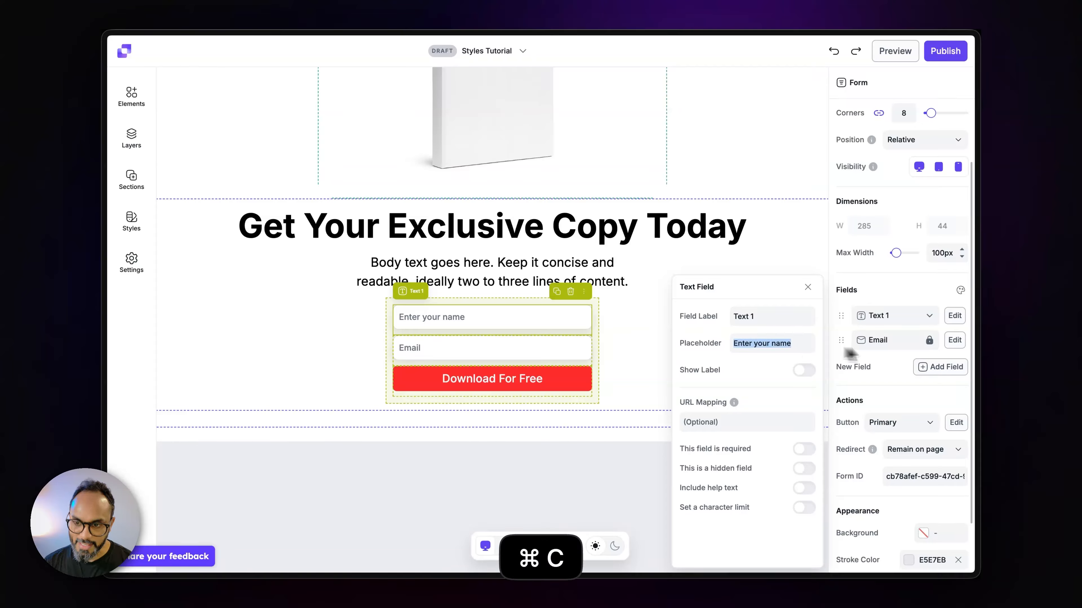
click(955, 340)
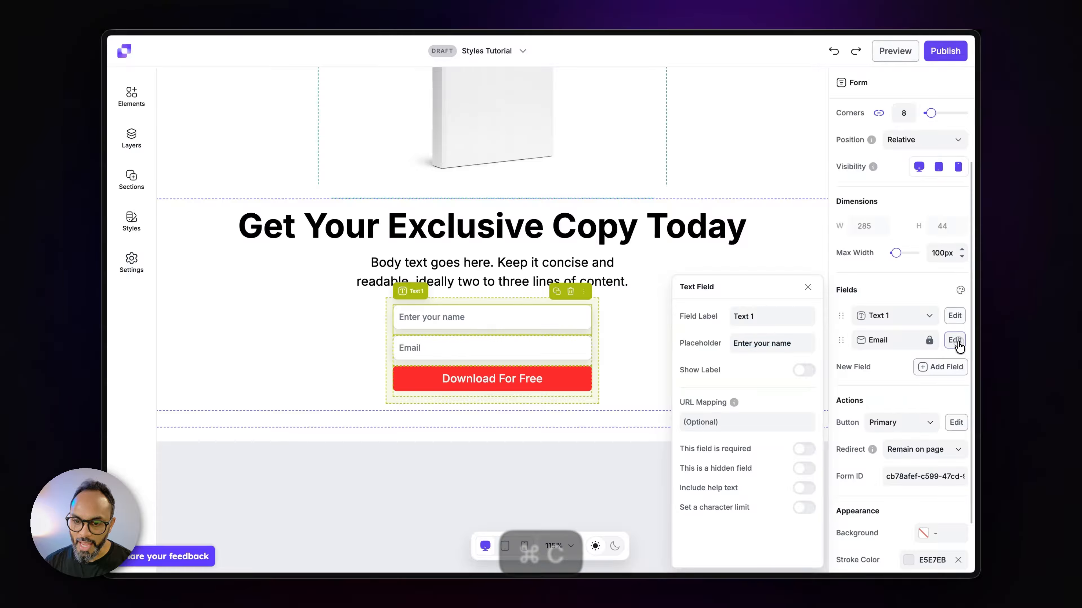
click(732, 343)
key(super+v)
key(BackSpace)
key(BackSpace)
key(BackSpace)
key(BackSpace)
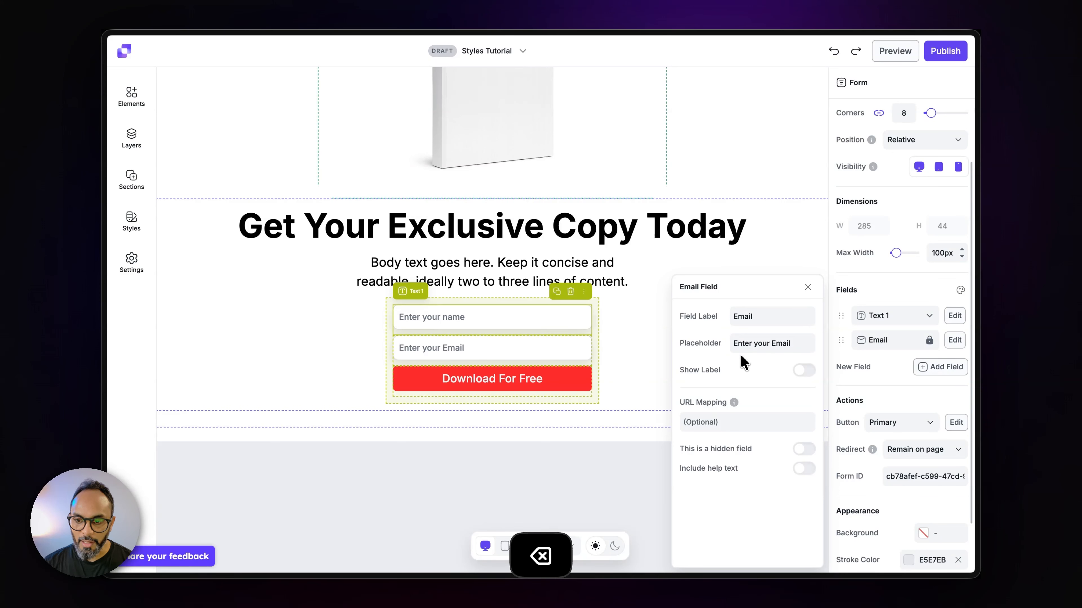
- Show the text field's label, rename the field label to "Name", and hide the label again
click(955, 316)
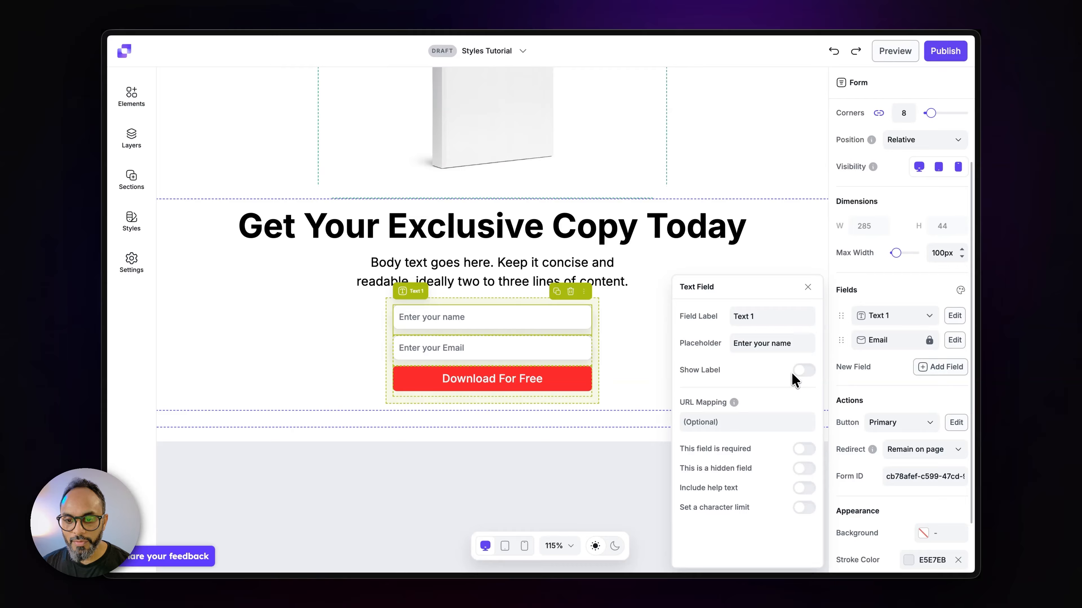
click(805, 377)
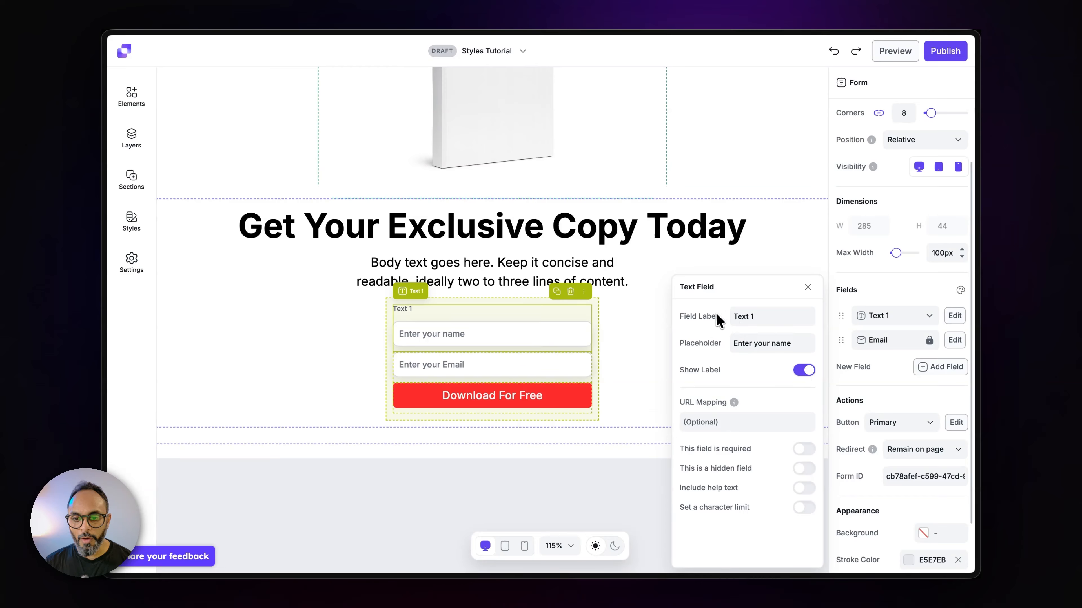
click(754, 319)
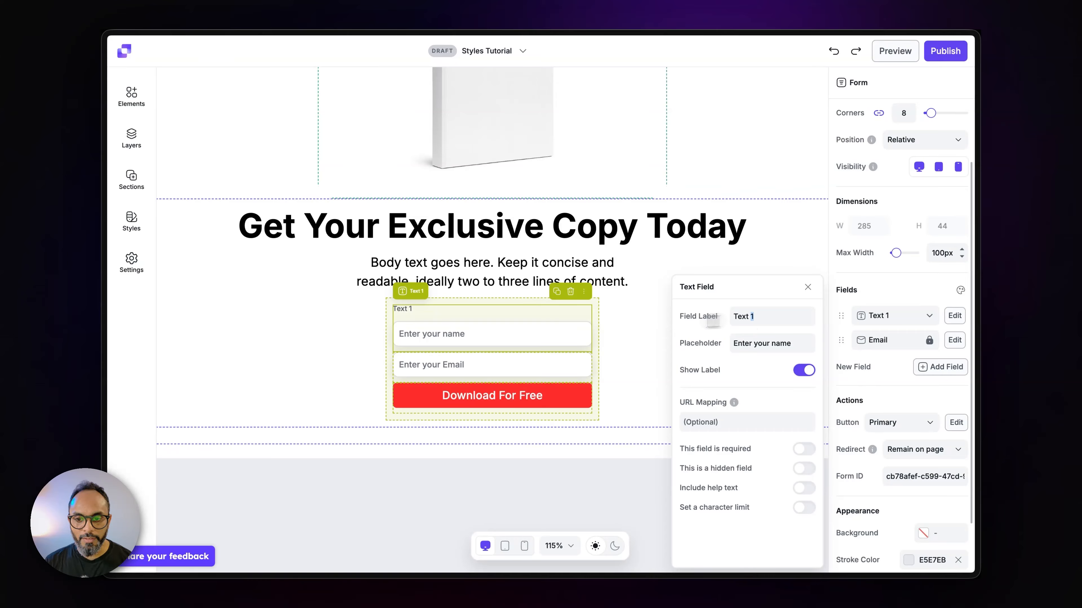
key(super+a)
text(Name)
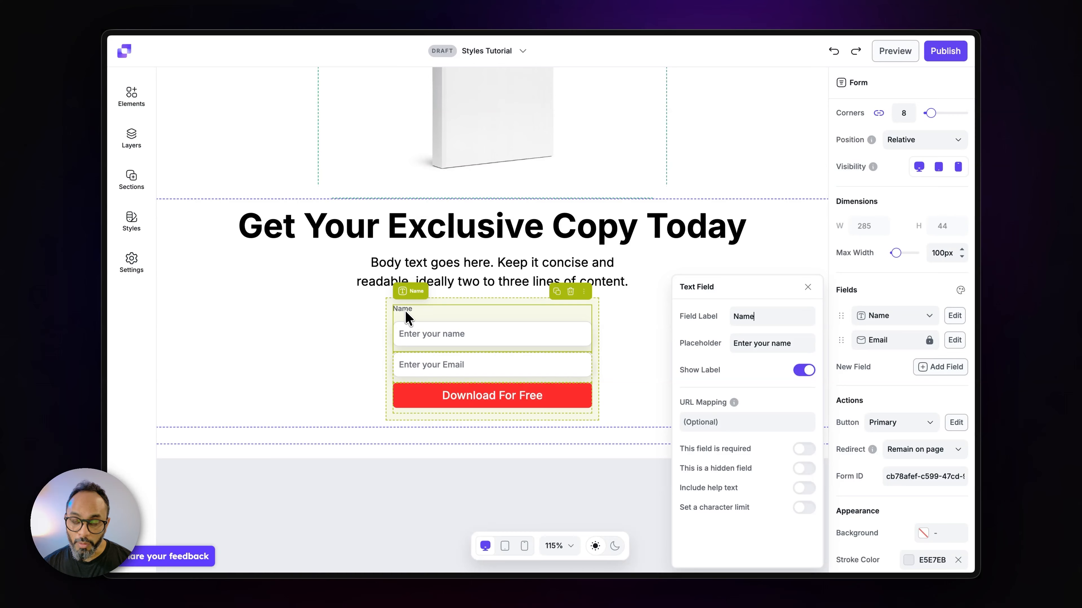
click(789, 373)
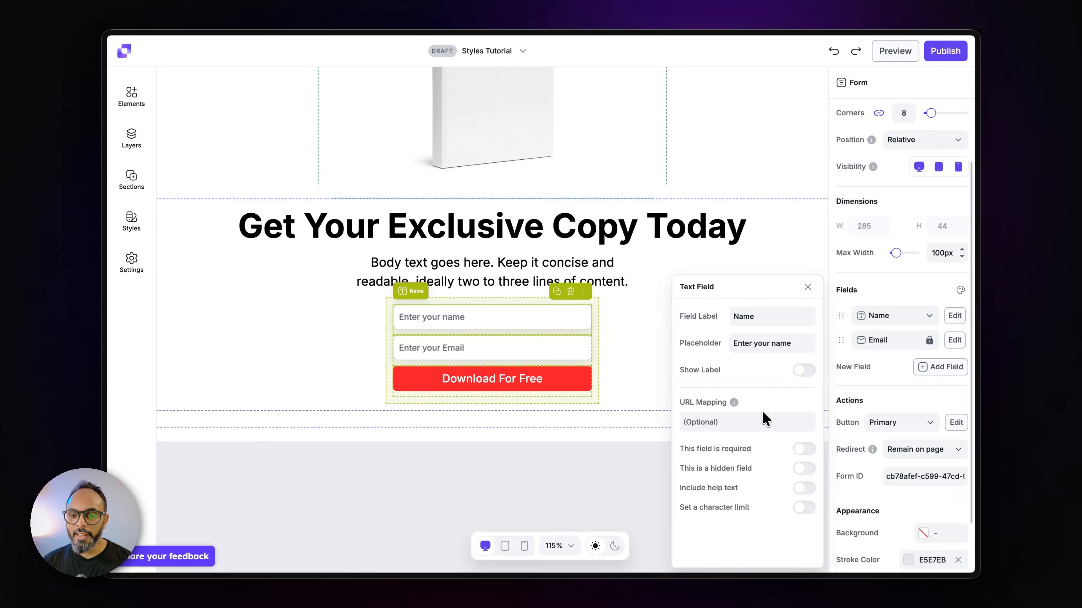
- Check the URL Mapping help, try the required and hidden options on the Name field, and switch both off
mouse_move(732, 407)
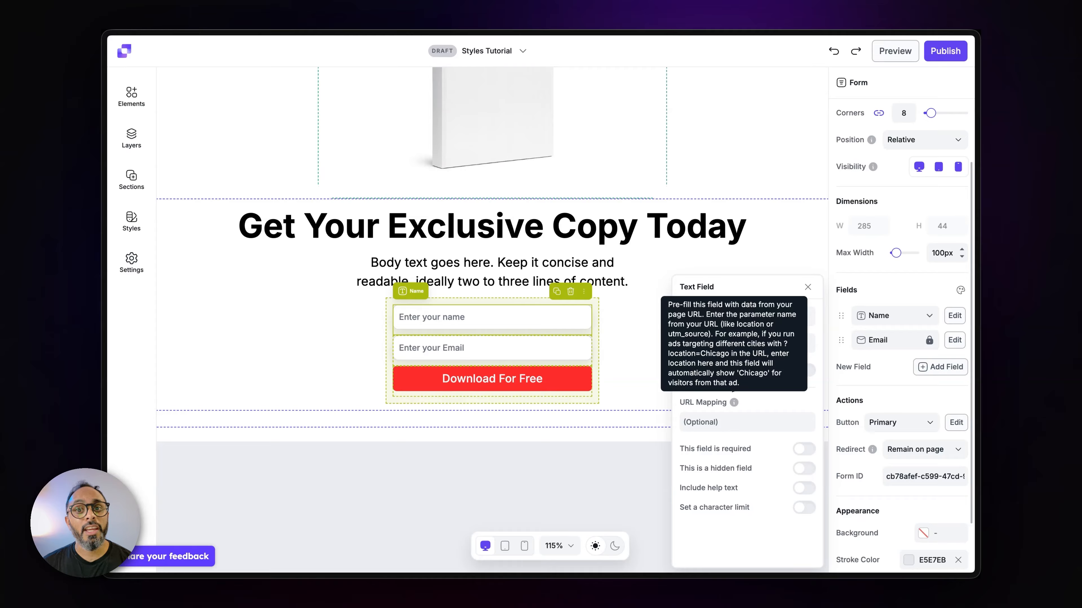
click(805, 449)
click(805, 449)
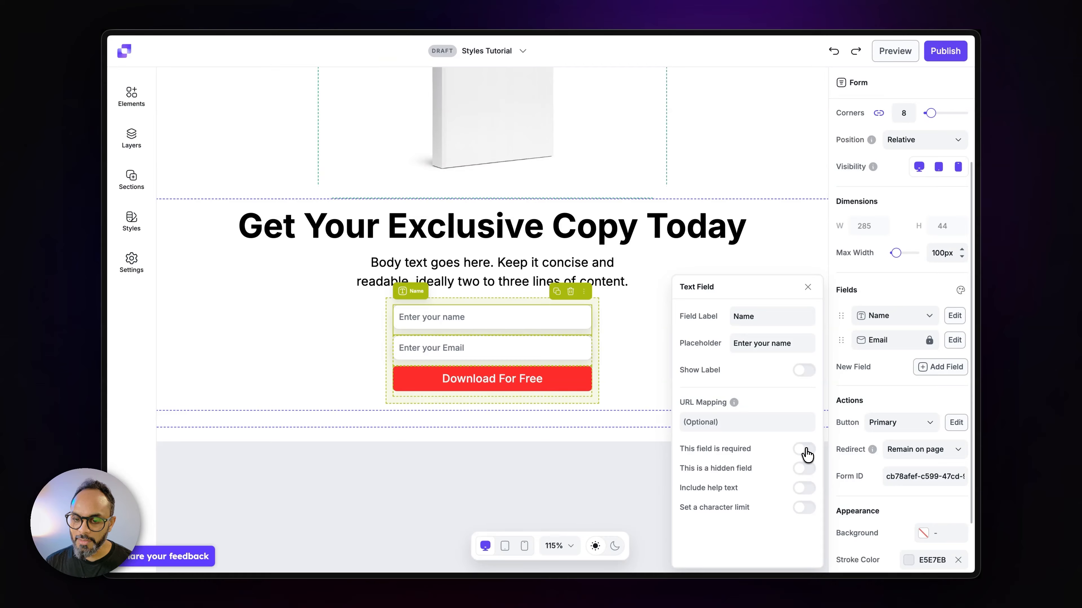
click(804, 450)
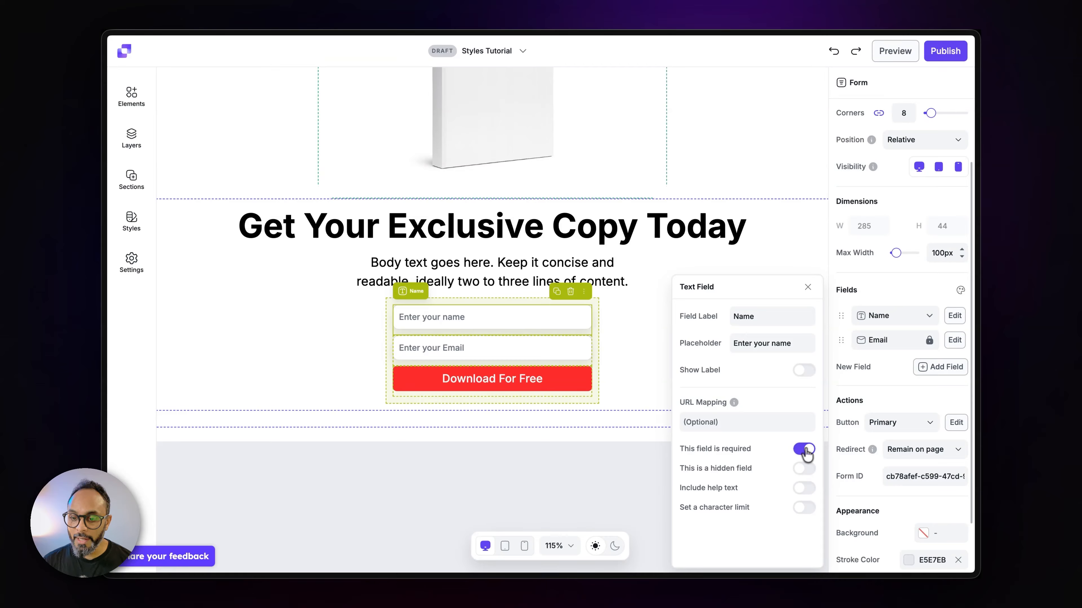
click(802, 470)
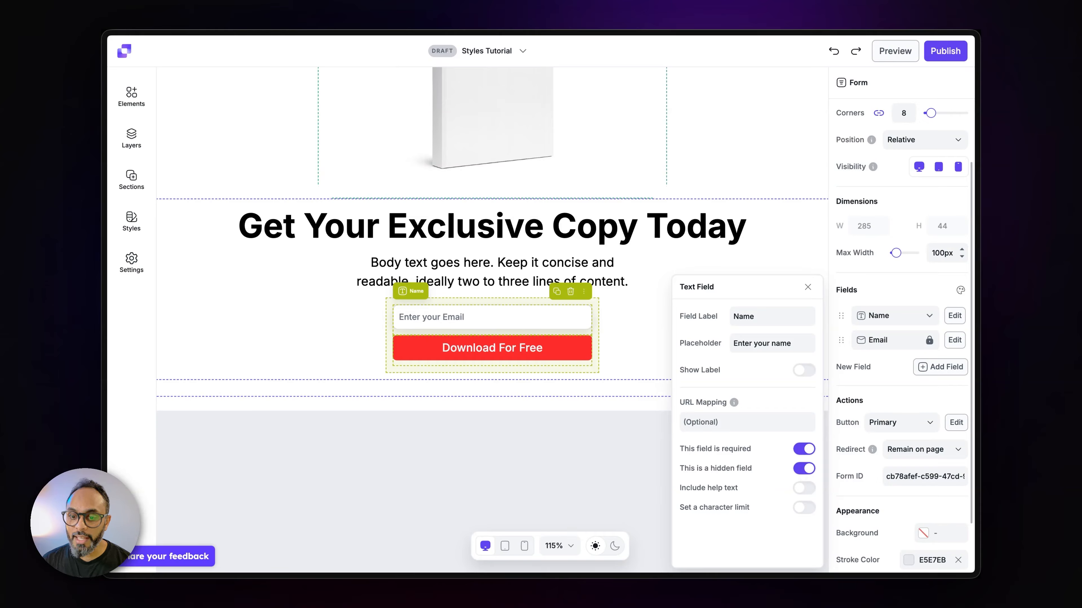
click(803, 470)
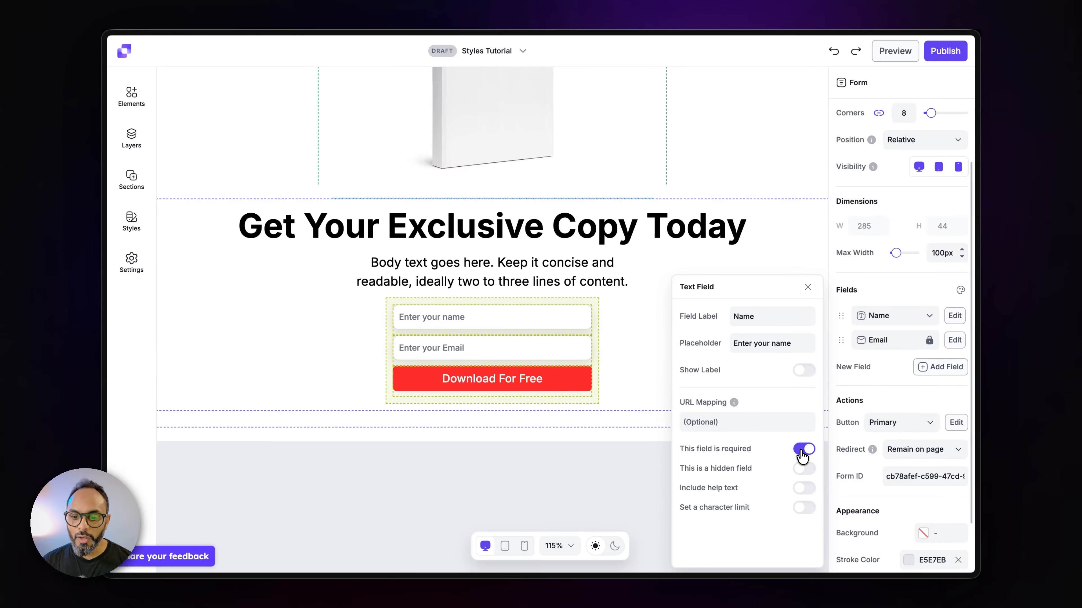
click(801, 455)
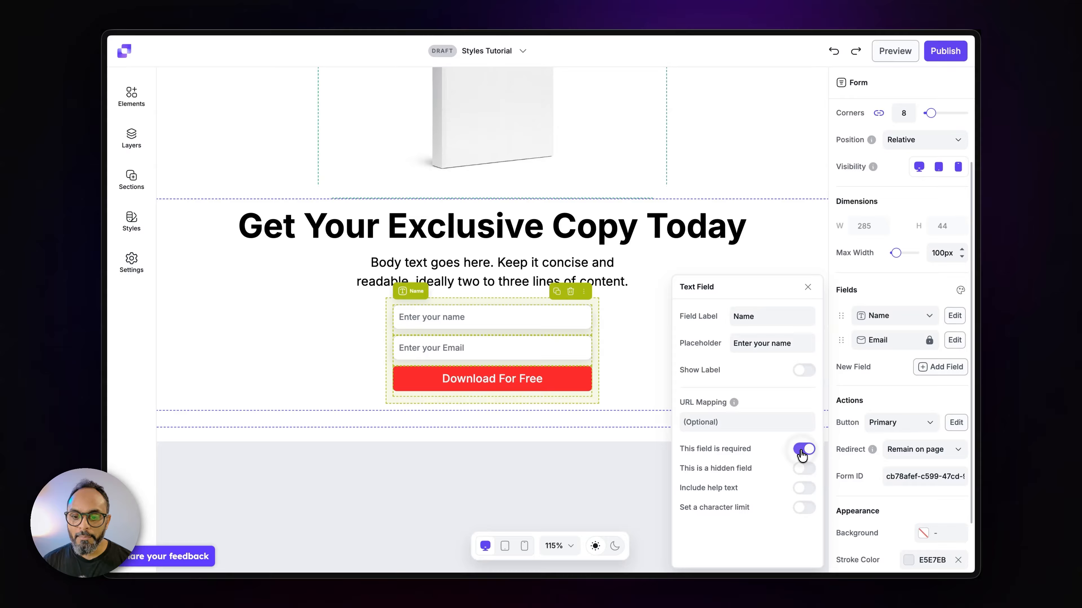
- Try the help text "Add your full name" and a character limit on the Name field, and turn both off
click(803, 490)
click(766, 515)
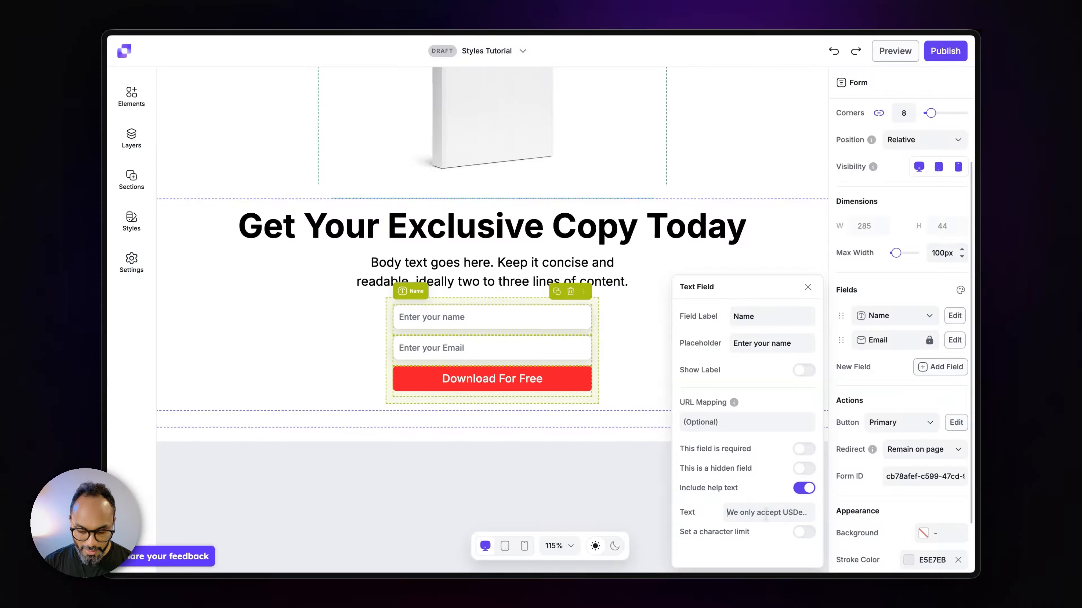
key(BackSpace)
text(Add your ful)
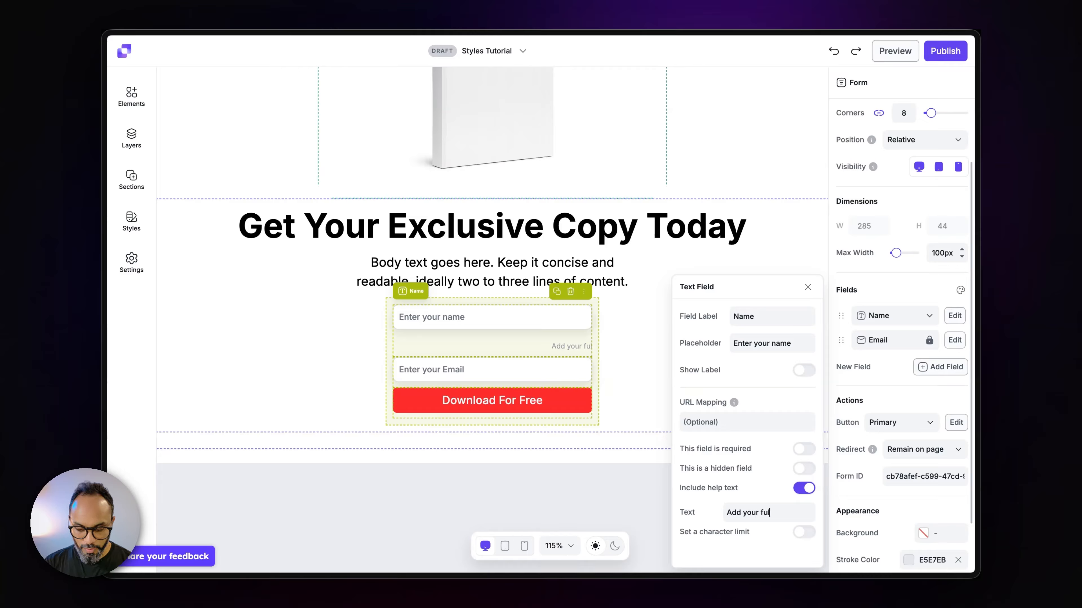
text(l name)
key(super+a)
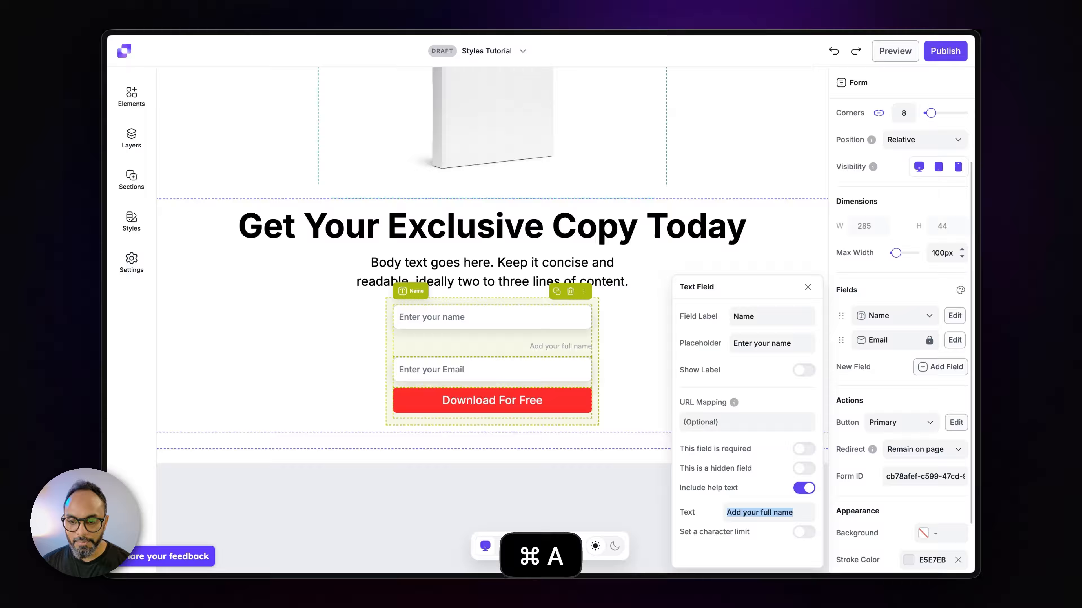
click(806, 489)
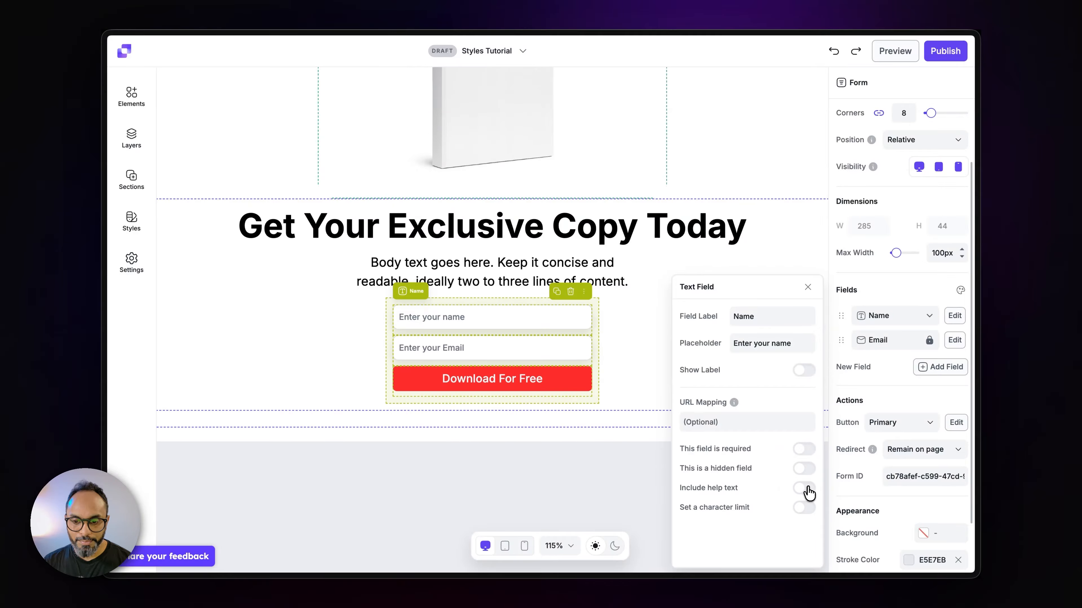
click(804, 507)
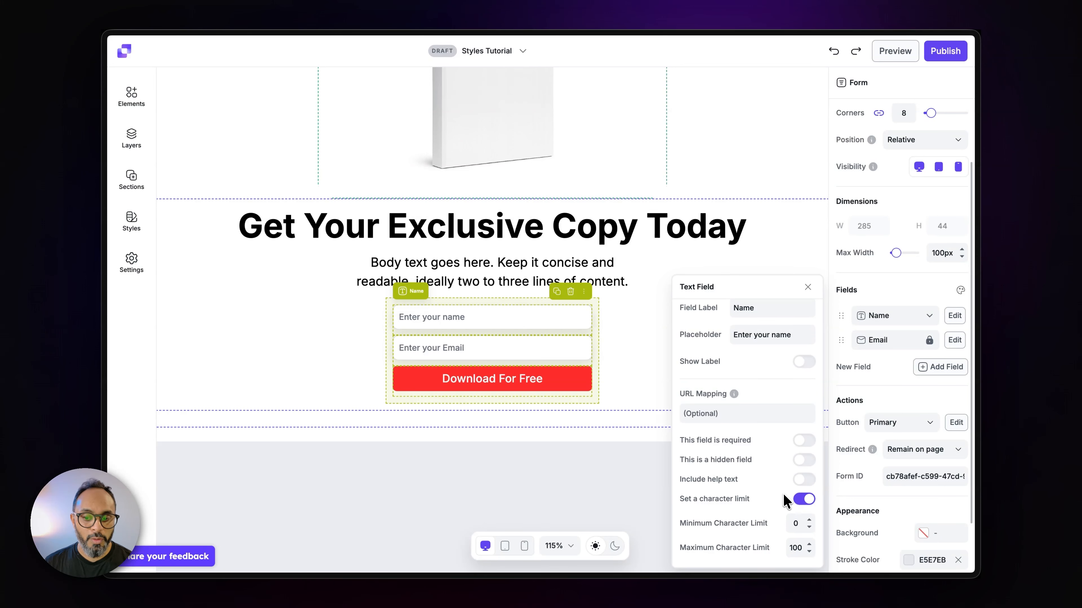
click(803, 500)
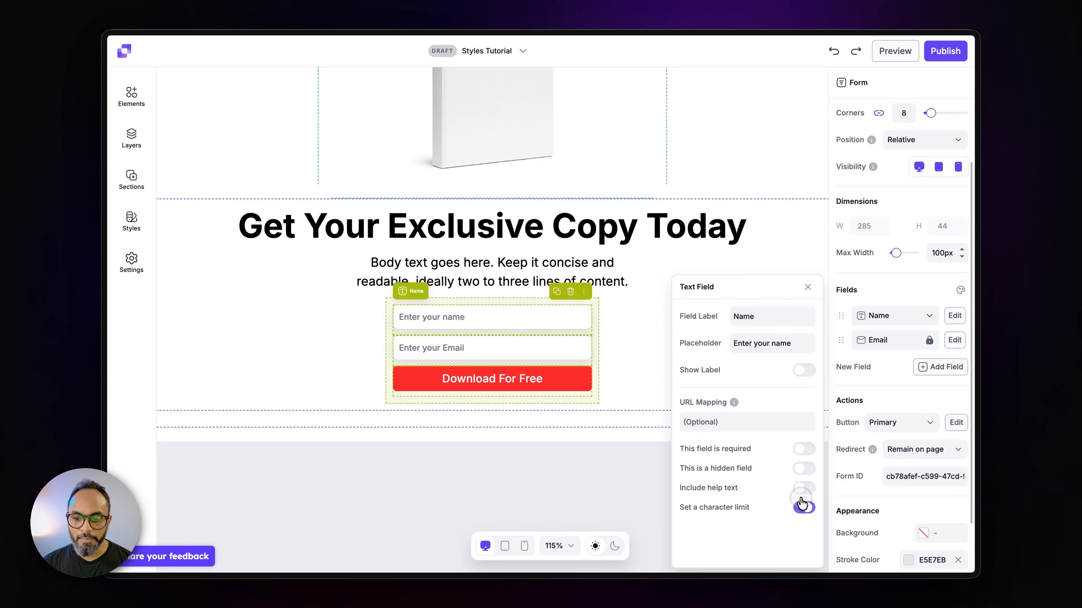
- Add a third form field, change its type to Phone, and look at its country code list
click(936, 369)
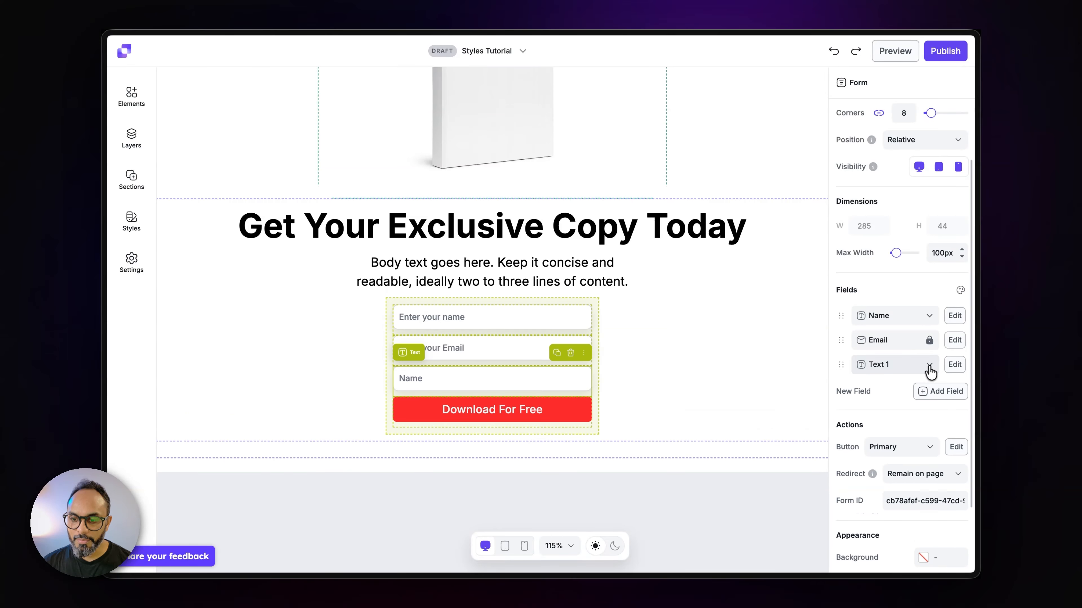
click(926, 367)
click(899, 427)
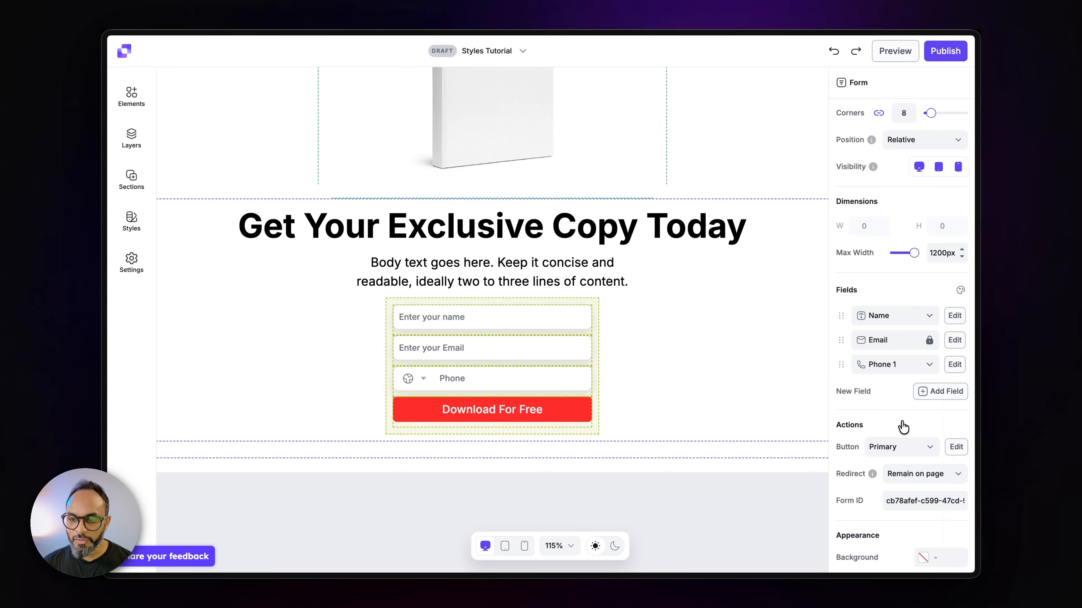
click(424, 384)
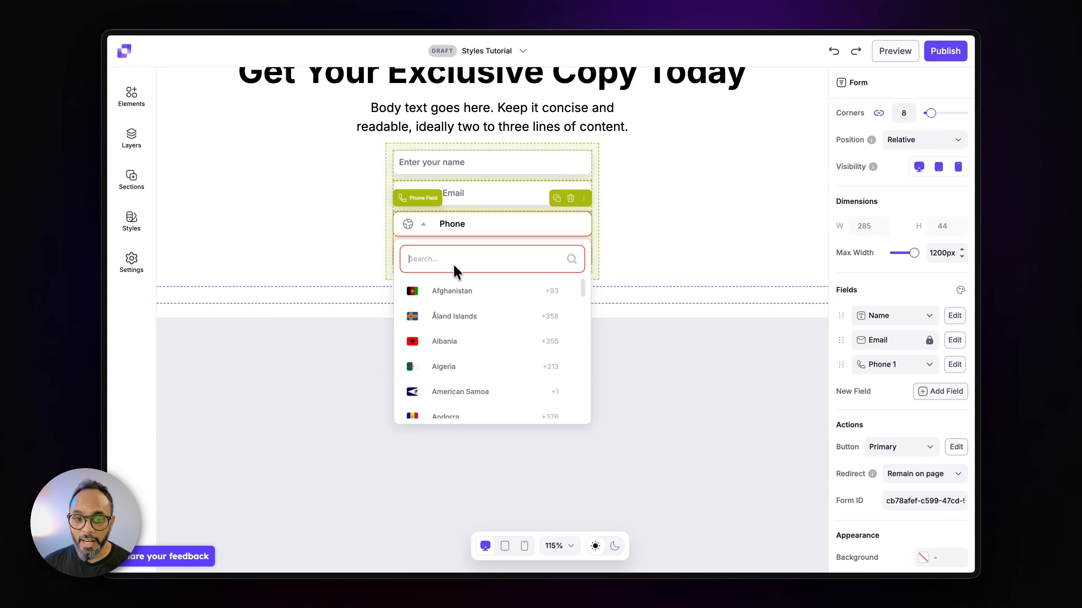
click(487, 221)
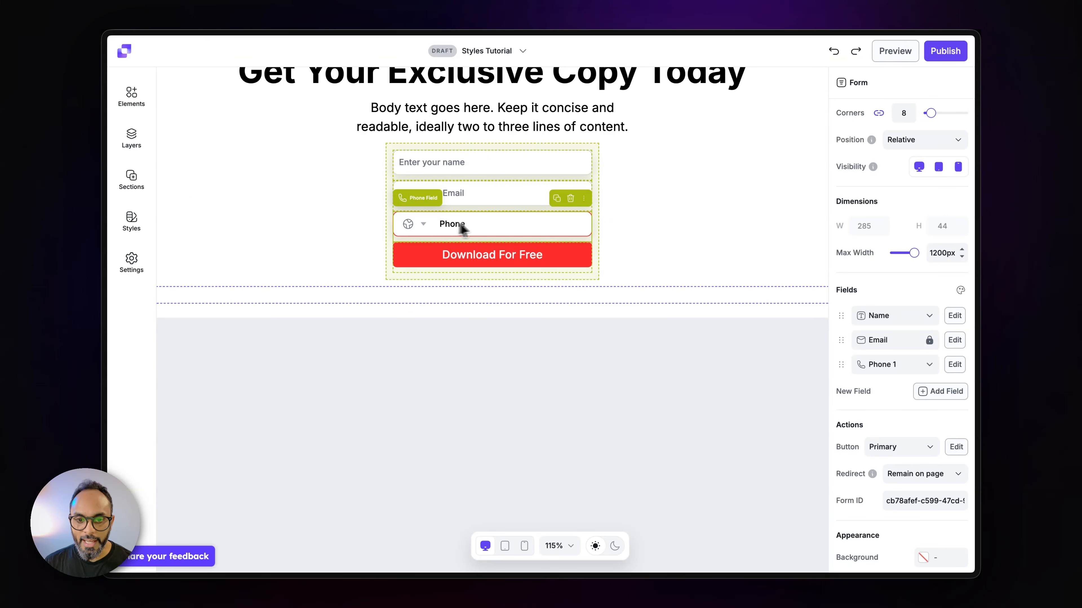
- Set the Phone field's placeholder to "Enter phone number", and try its required option before switching it off again
click(954, 364)
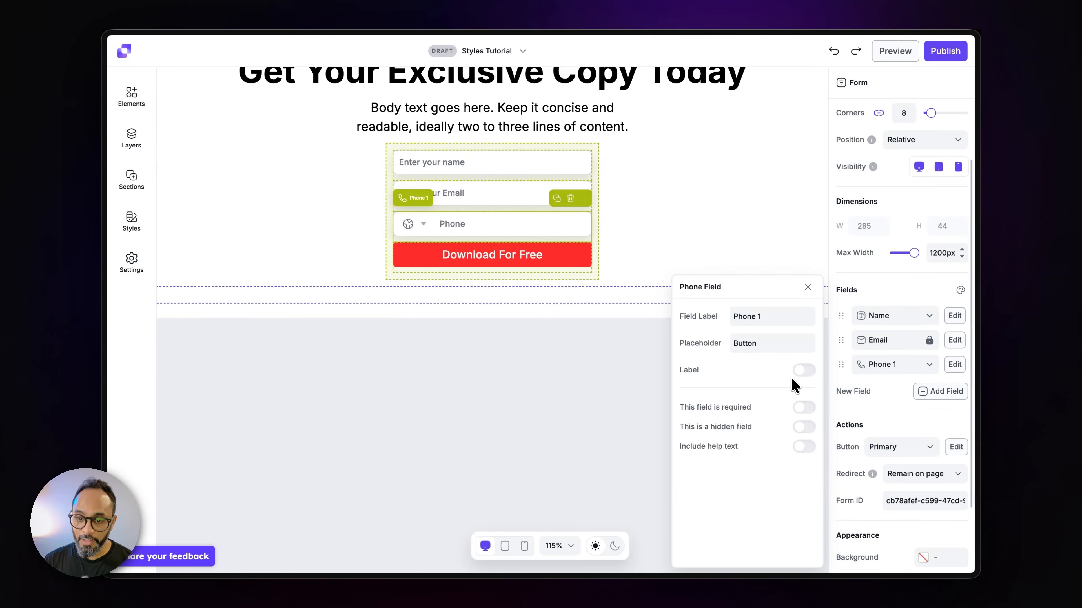
key(BackSpace)
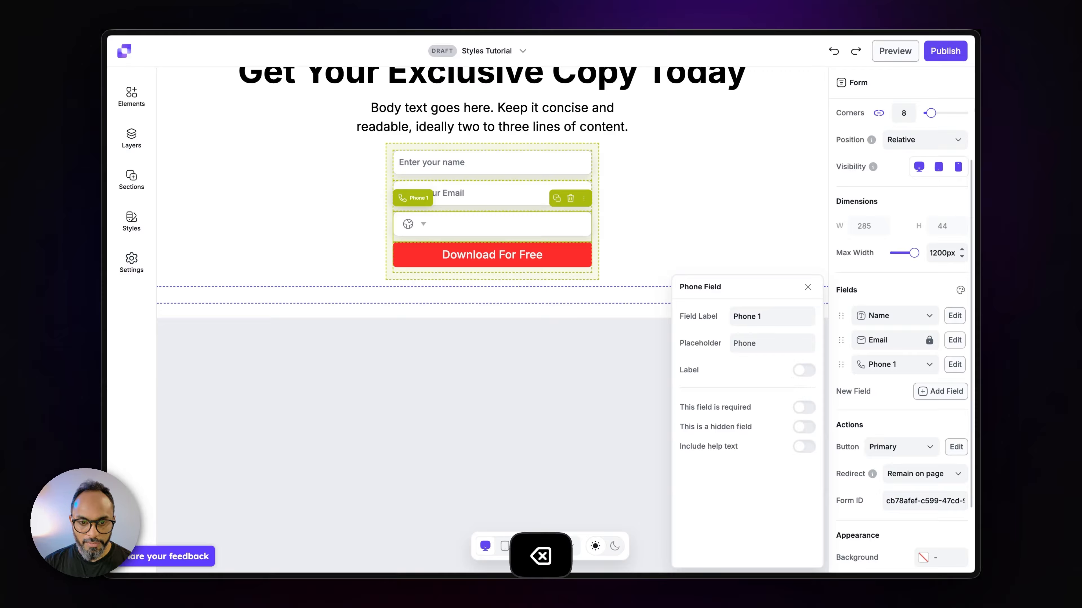
text(Enter)
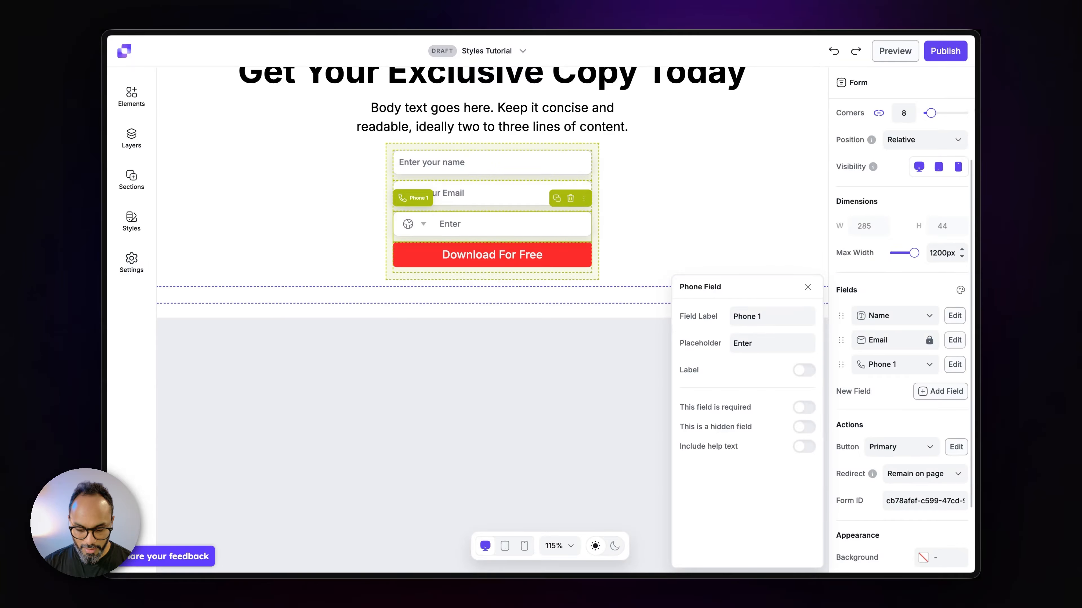
text( phoi)
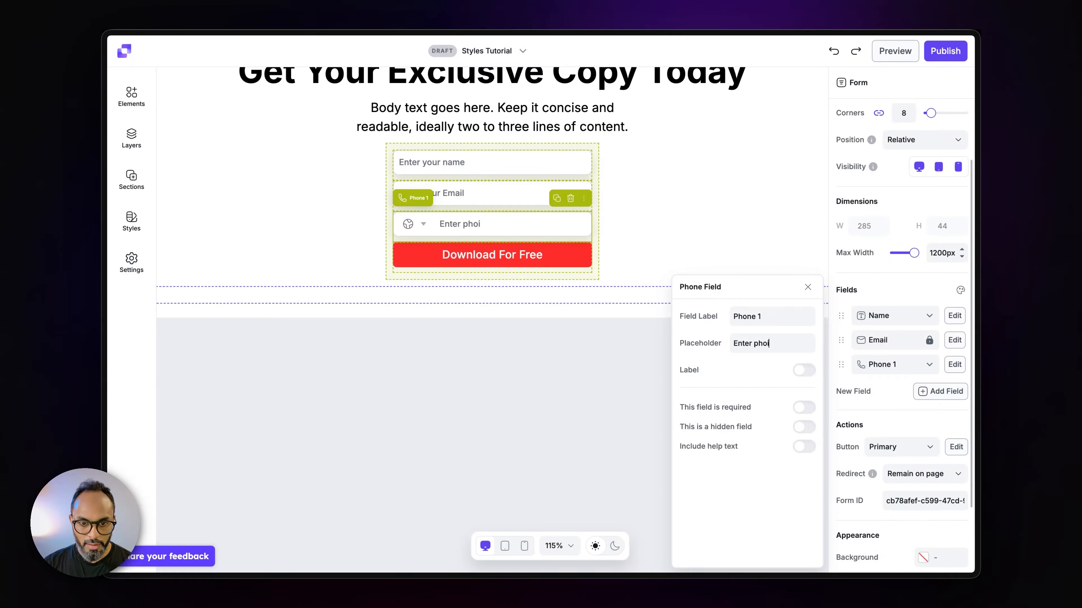
key(BackSpace)
text(ne number)
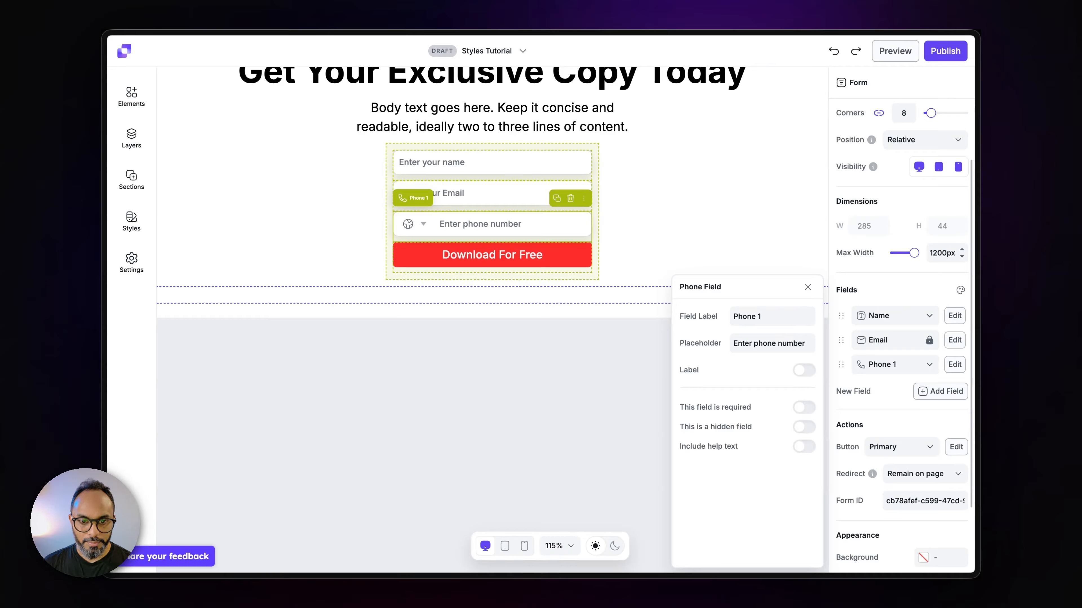
click(802, 409)
click(802, 409)
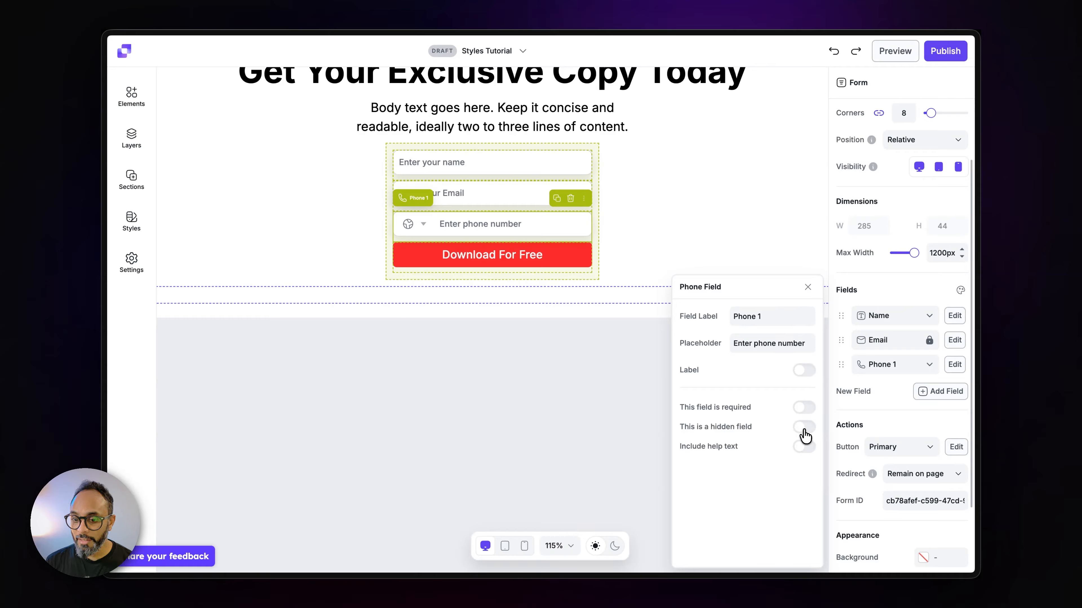
click(807, 287)
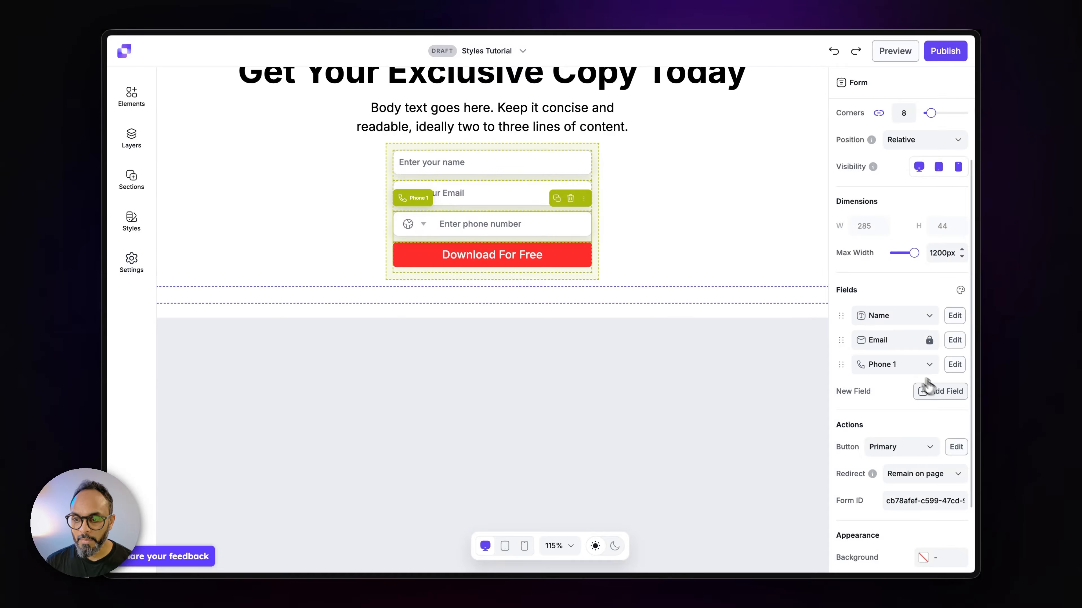
- Add a fourth form field, change its type to Consent, and open its description text for editing
click(937, 391)
click(905, 396)
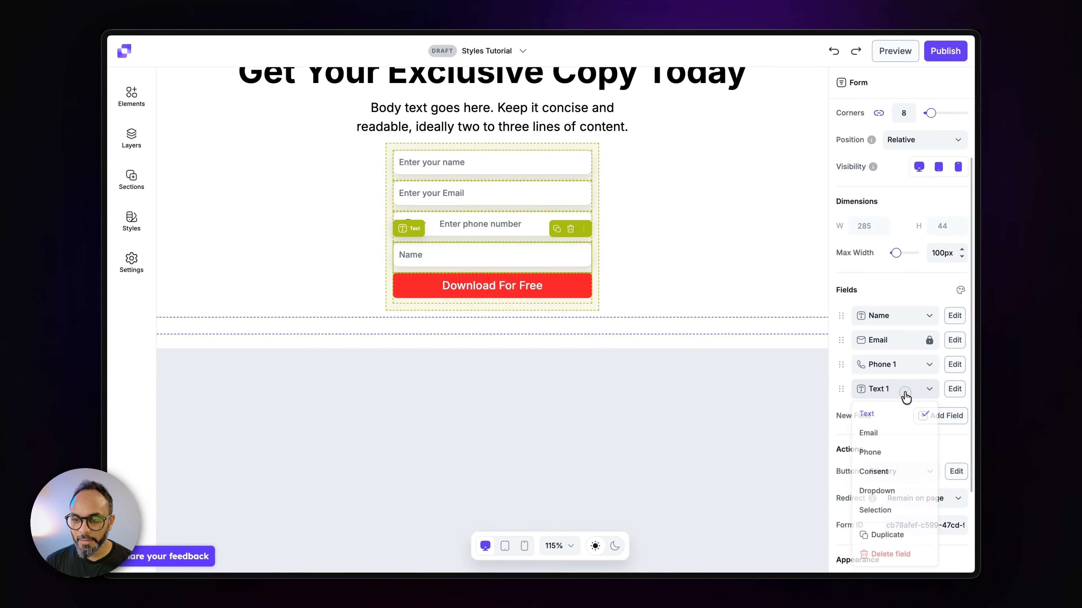
click(898, 471)
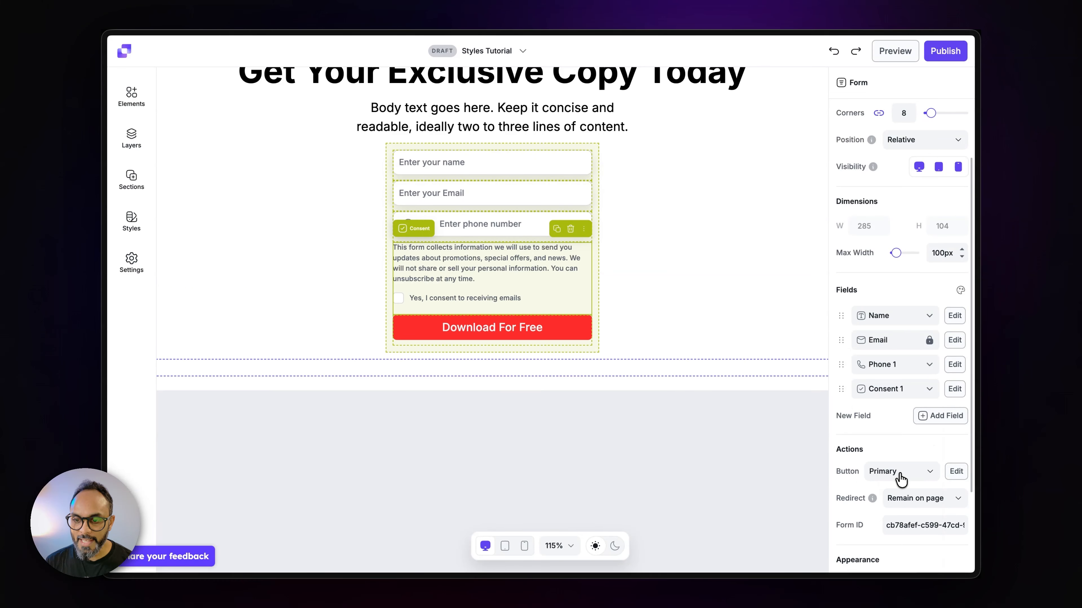
click(955, 388)
click(752, 417)
drag(813, 435, 811, 450)
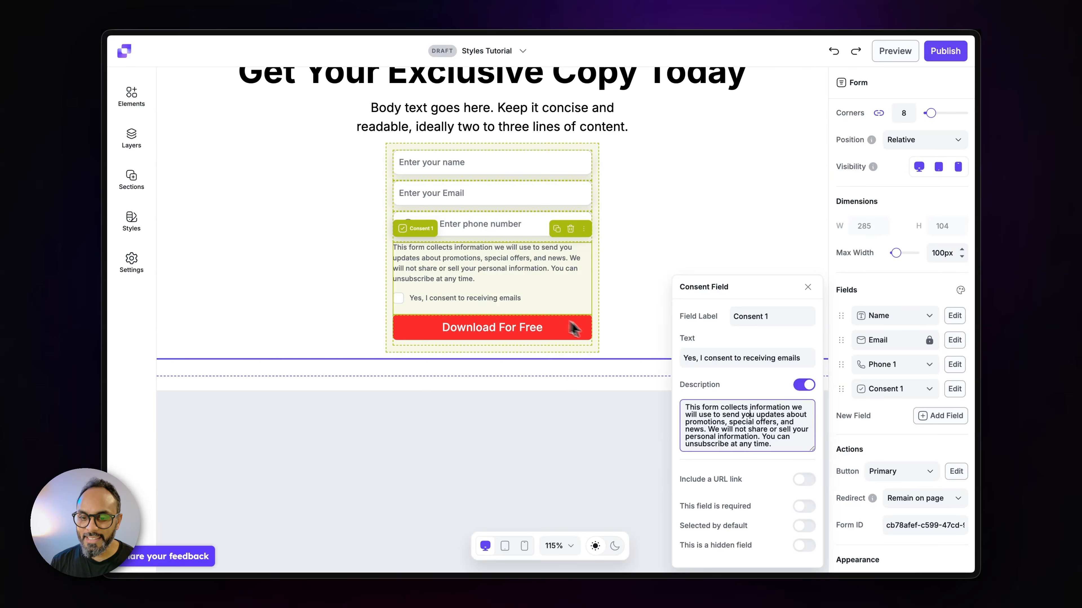
click(804, 480)
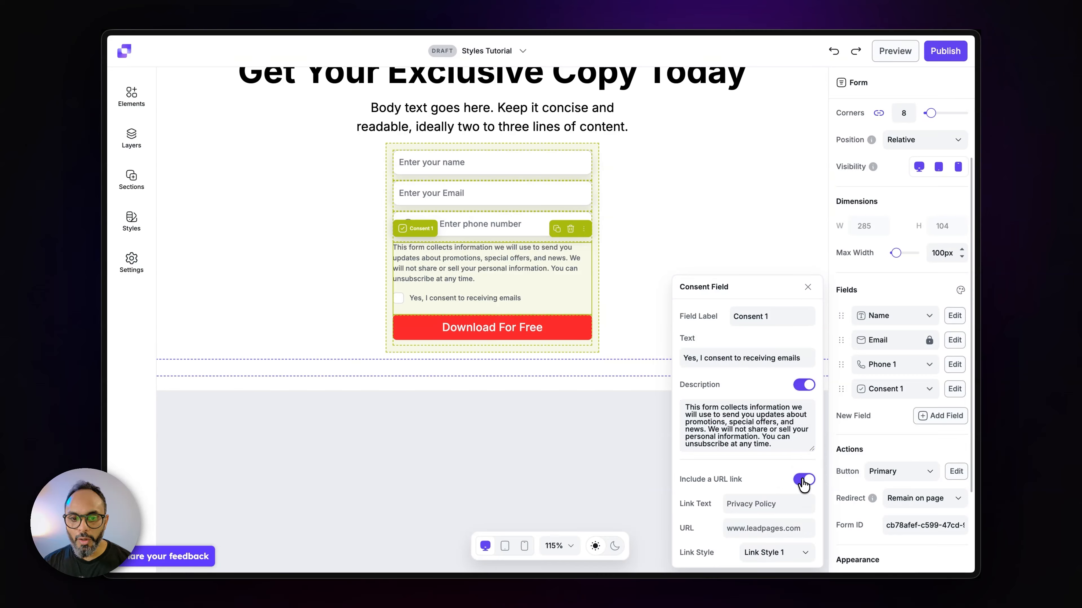
scroll(792, 488, down, 2)
click(759, 457)
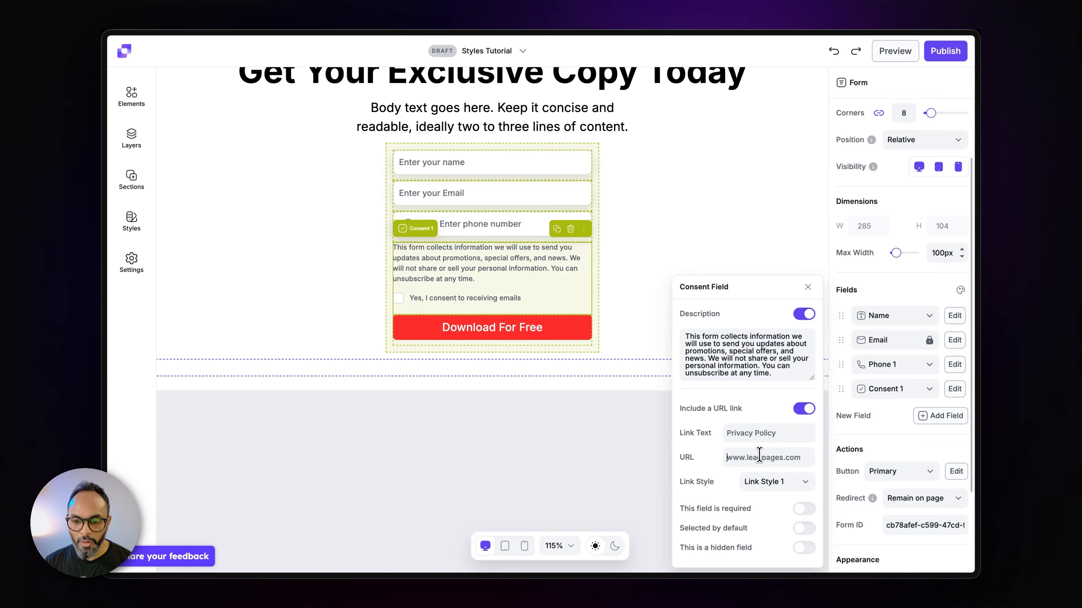
text(www.leadpages.com)
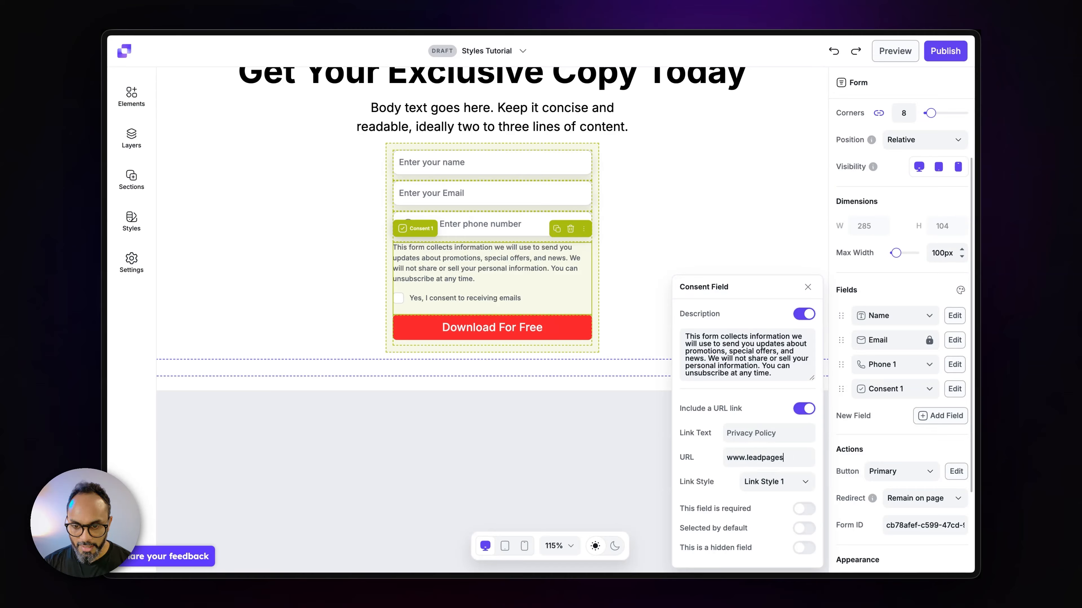
click(752, 434)
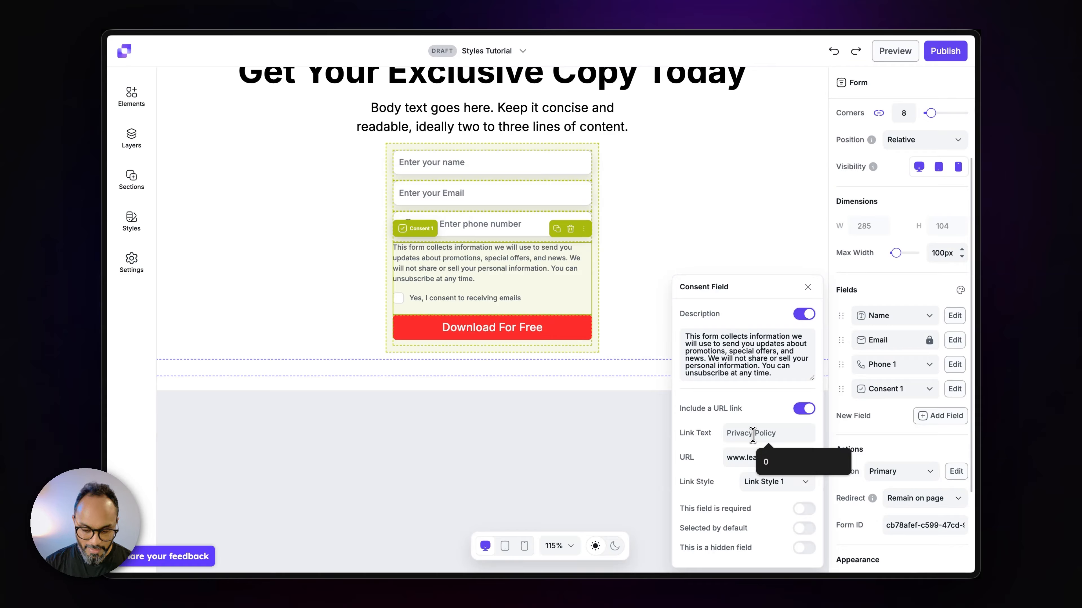
text(Terms)
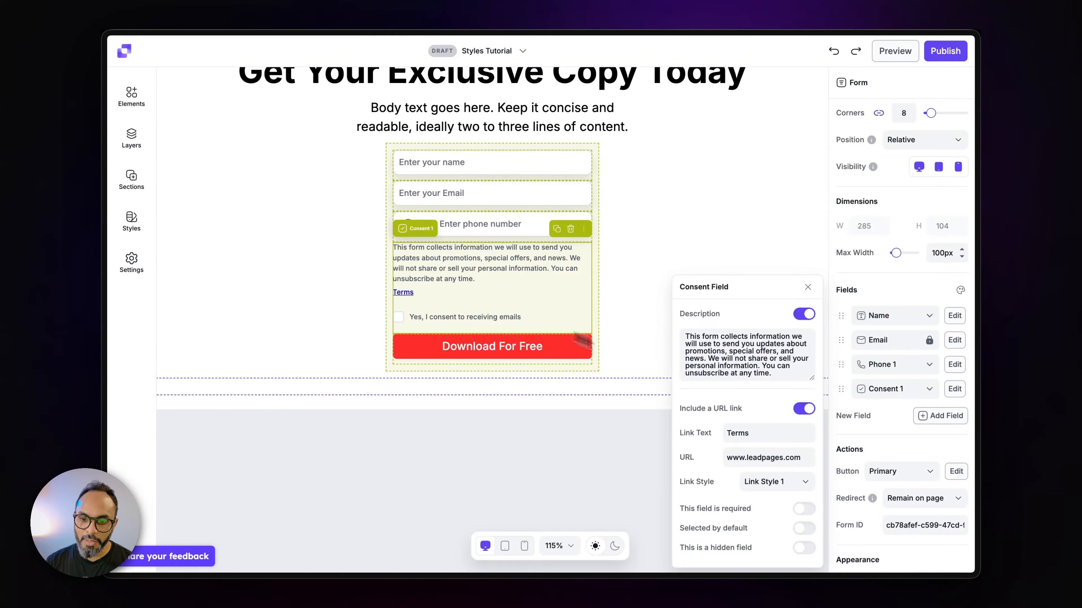
- Try Link Style 2 on the Terms link, return it to Link Style 1, and close the Consent field settings
click(771, 489)
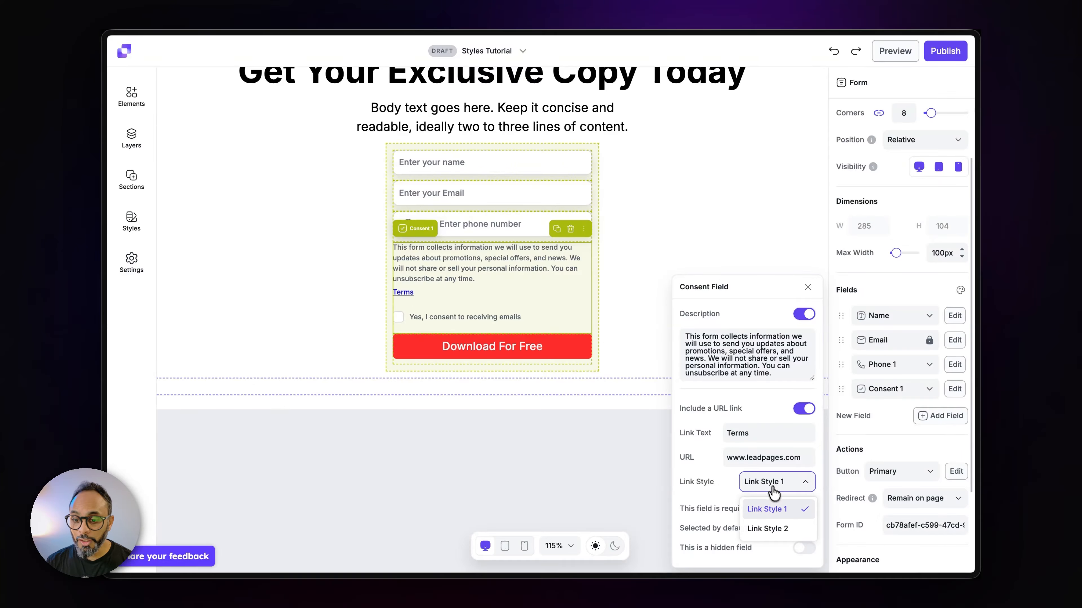
click(773, 529)
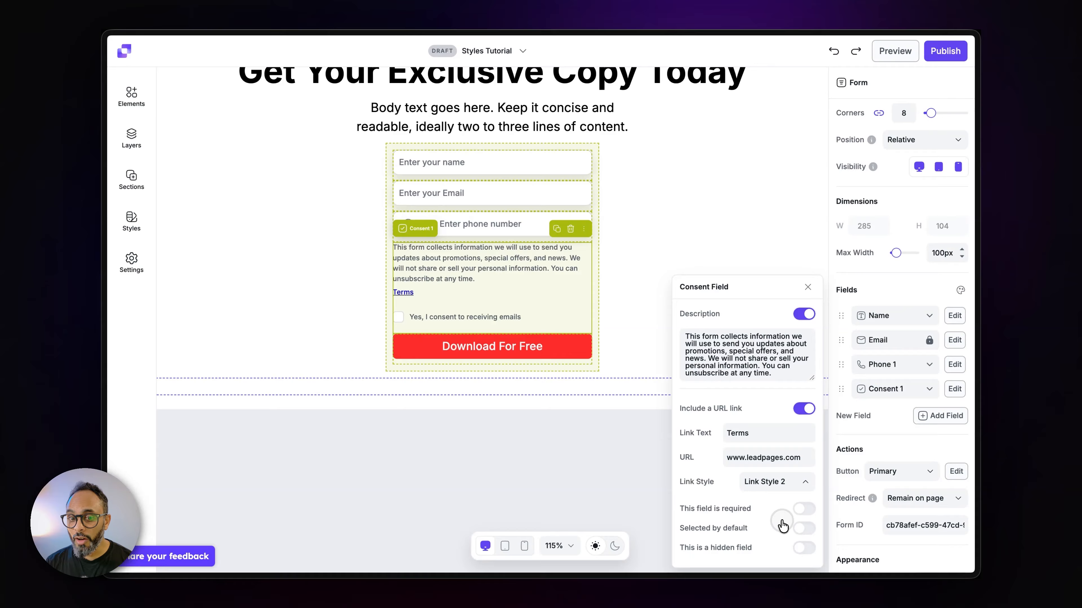
click(780, 488)
click(778, 504)
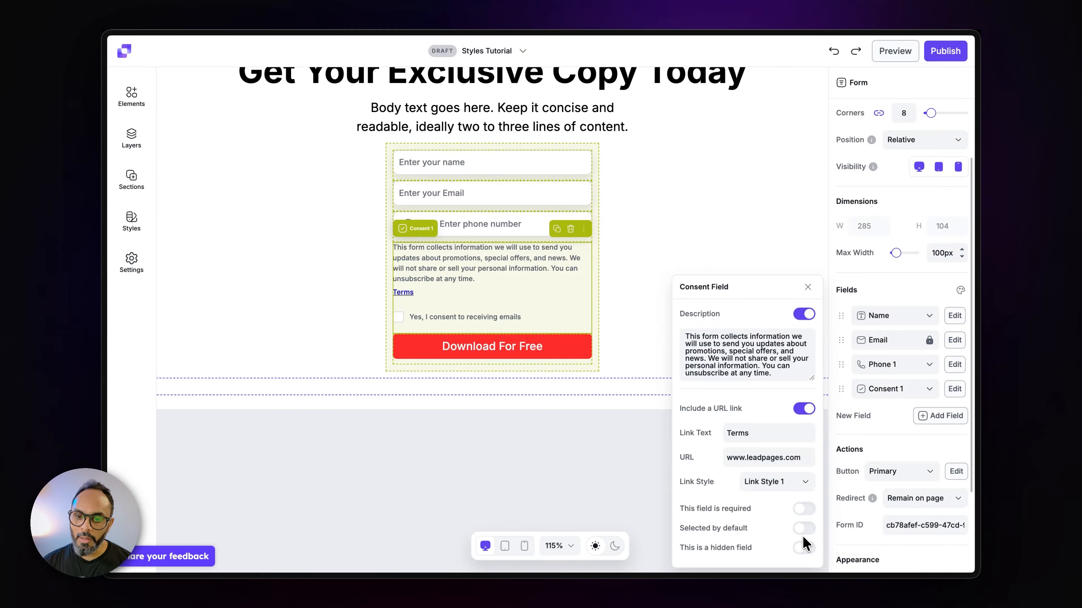
click(808, 285)
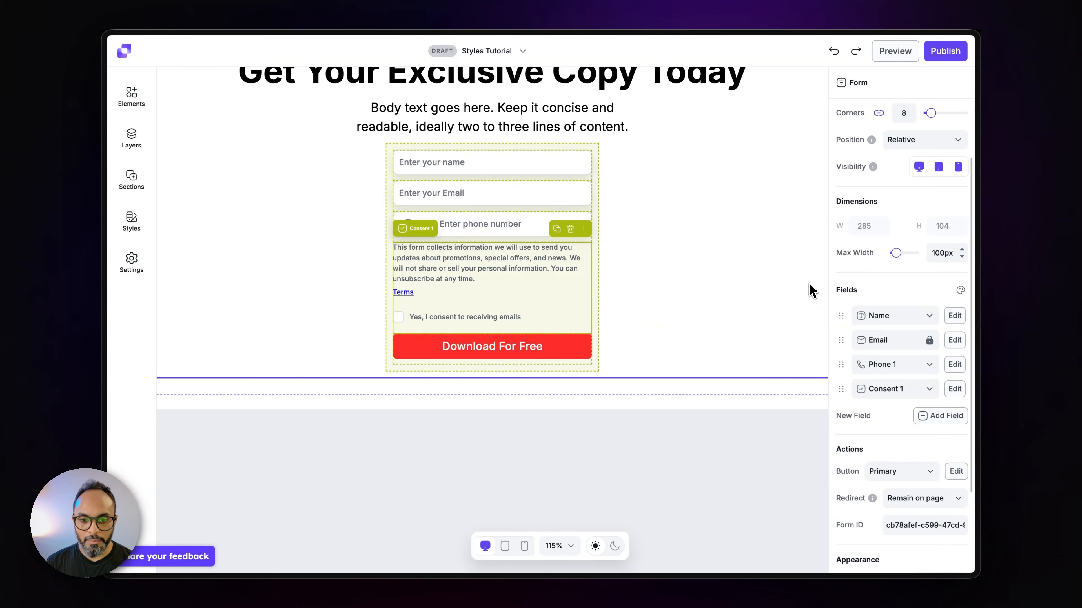
- Add a fifth form field, change its type to Dropdown, and open its settings
click(939, 416)
click(908, 421)
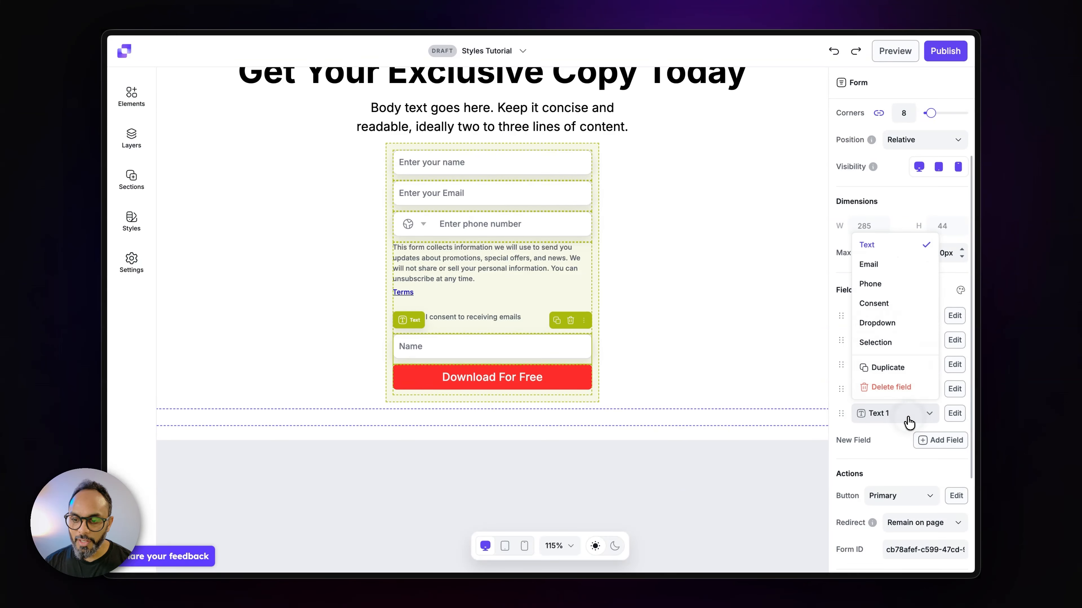
click(894, 323)
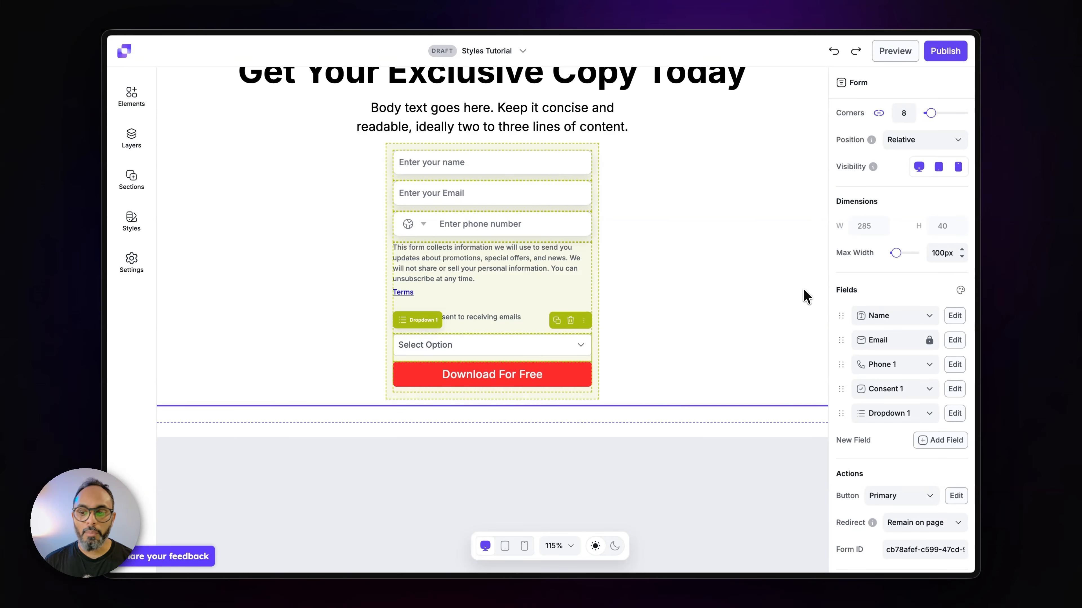
click(954, 414)
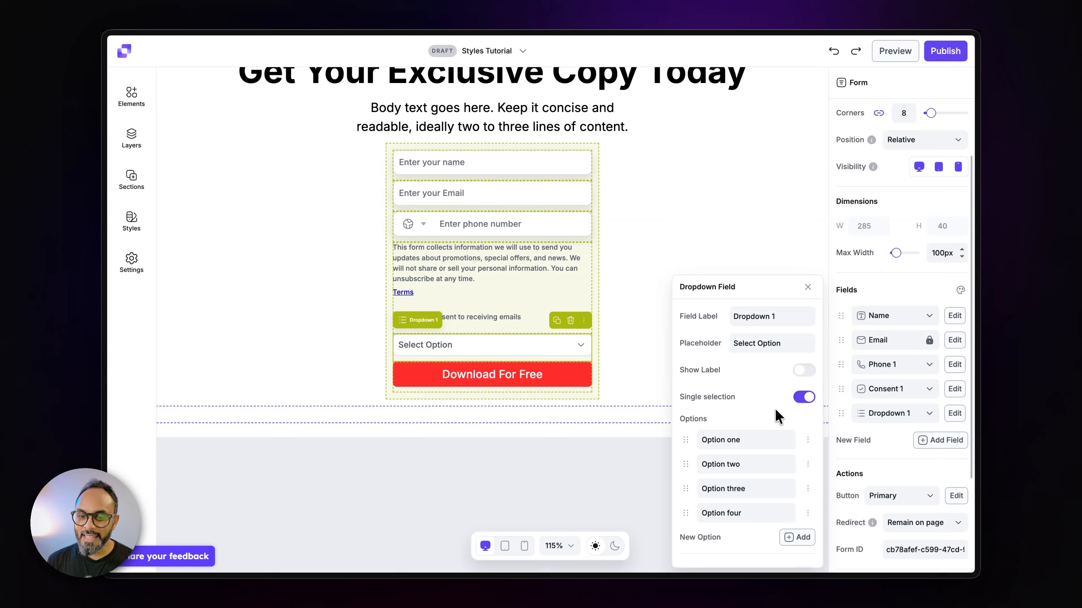
- Try the Dropdown field with single selection off and with its label shown, restoring each setting
click(805, 399)
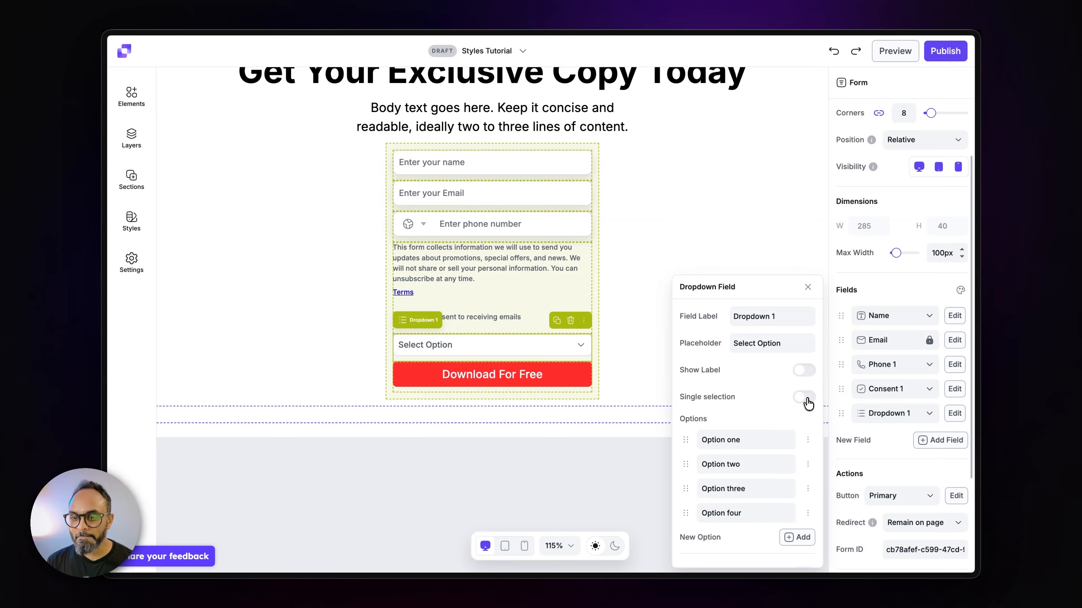
click(805, 399)
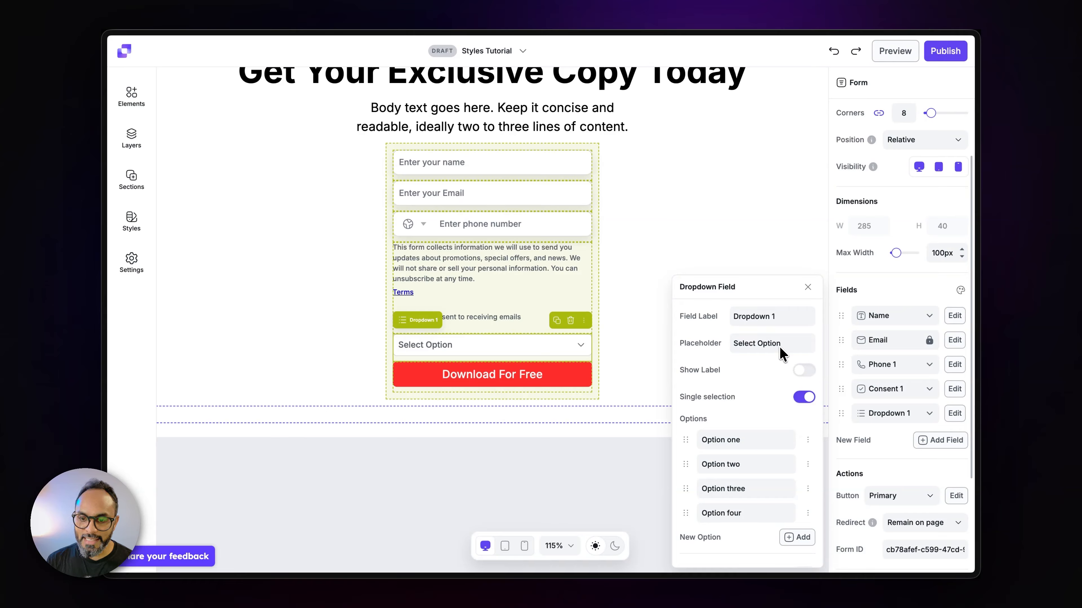
click(801, 371)
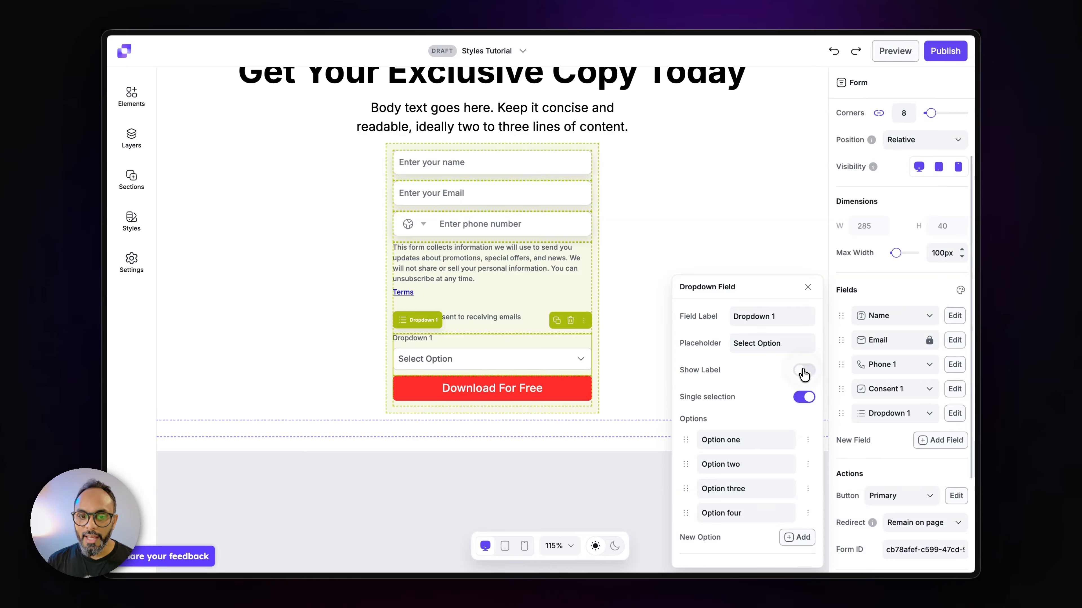
click(804, 373)
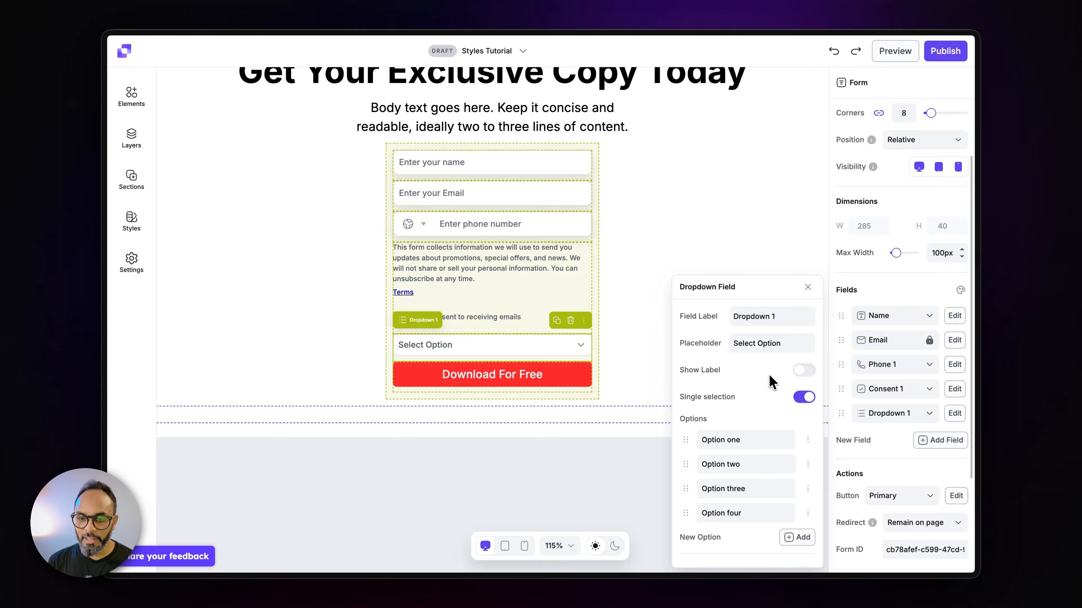
- Make "Option one" the dropdown's default choice and check that option's settings
scroll(771, 379, down, 3)
click(756, 377)
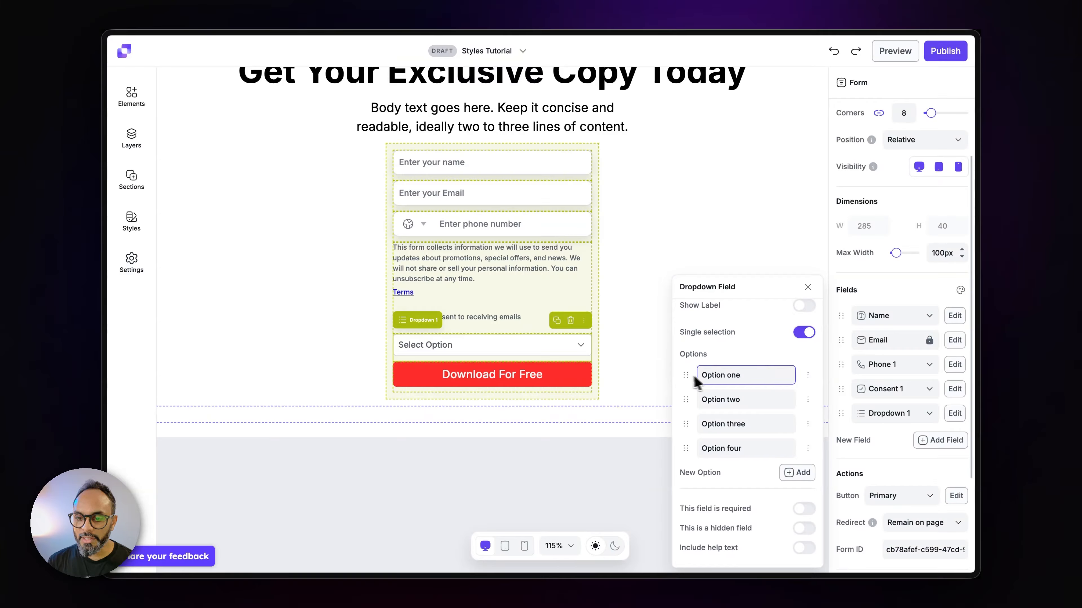
click(807, 375)
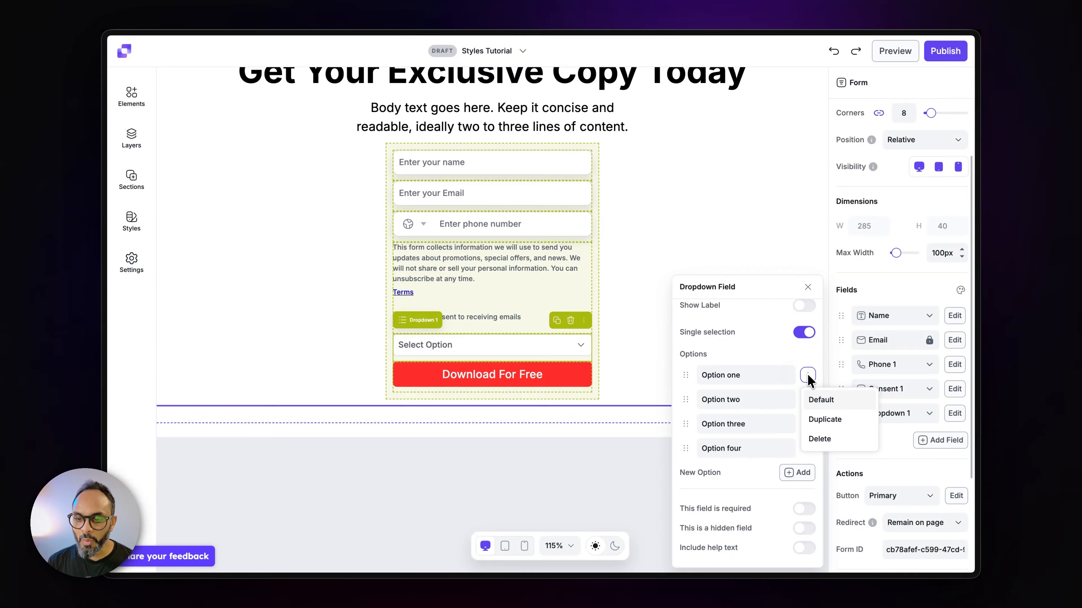
click(824, 405)
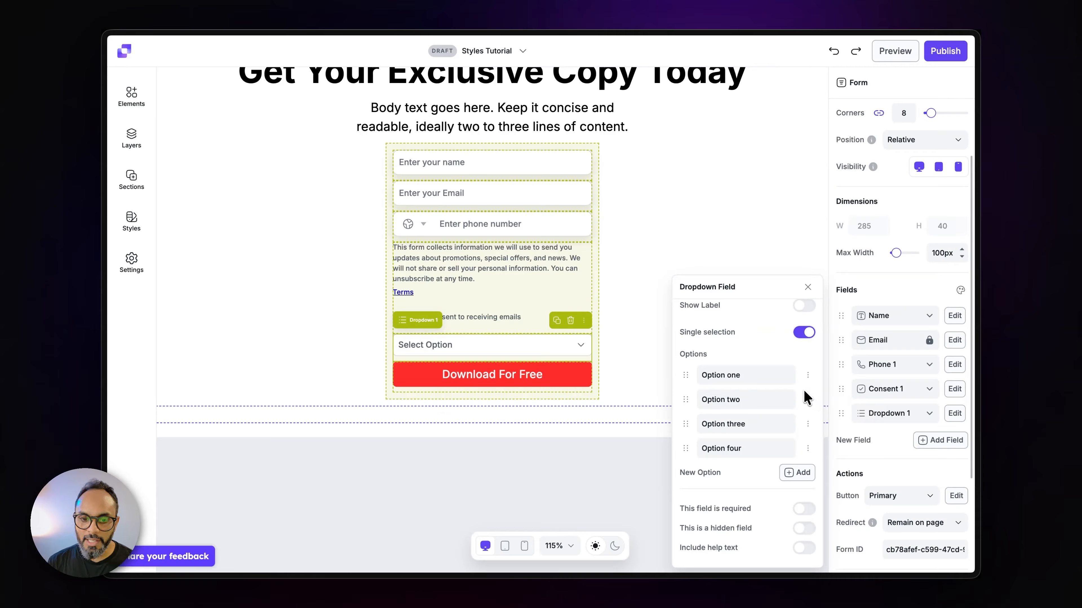
click(808, 375)
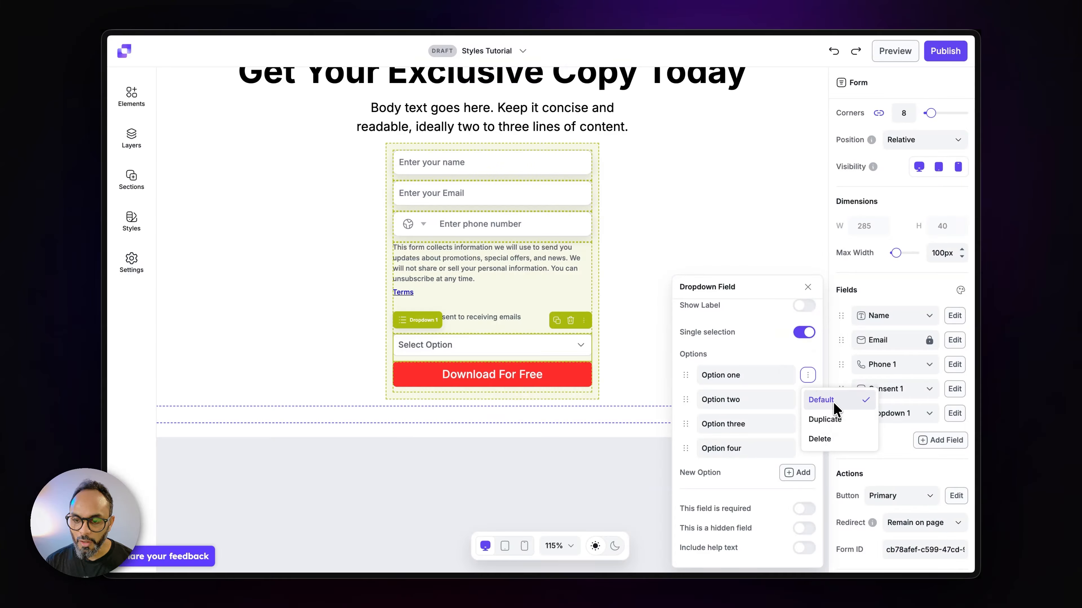
scroll(836, 409, up, 2)
click(818, 463)
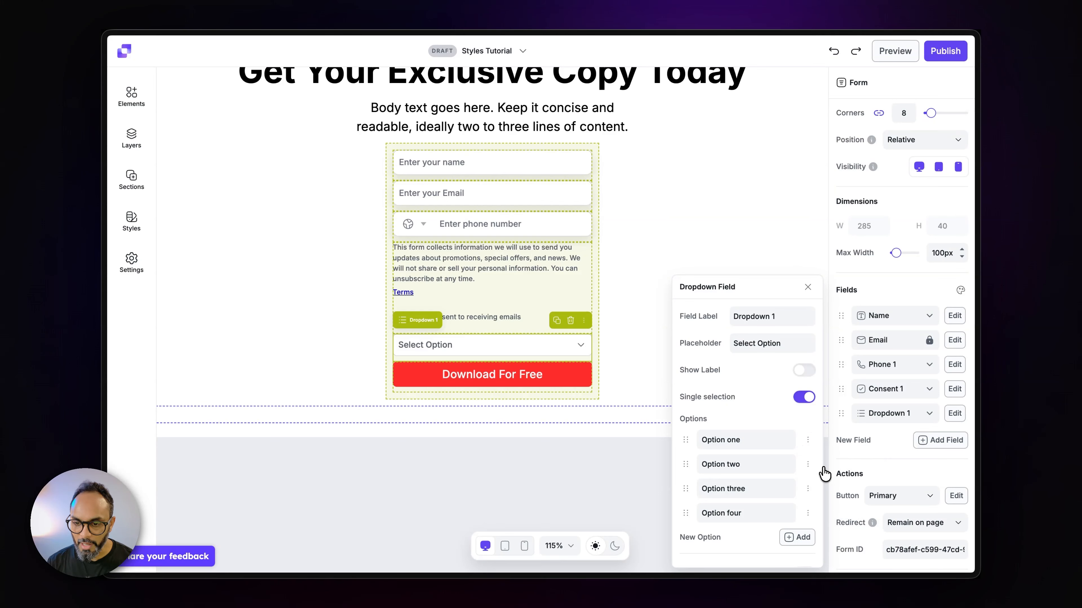
scroll(818, 463, down, 2)
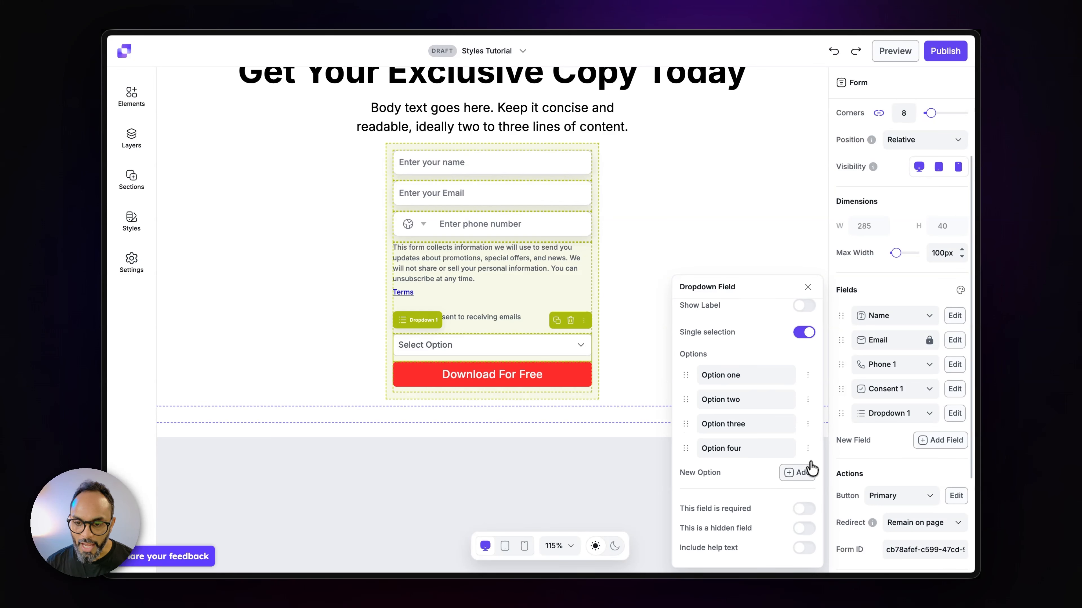
- Add another option to the dropdown and rename its first option to "New option"
click(802, 480)
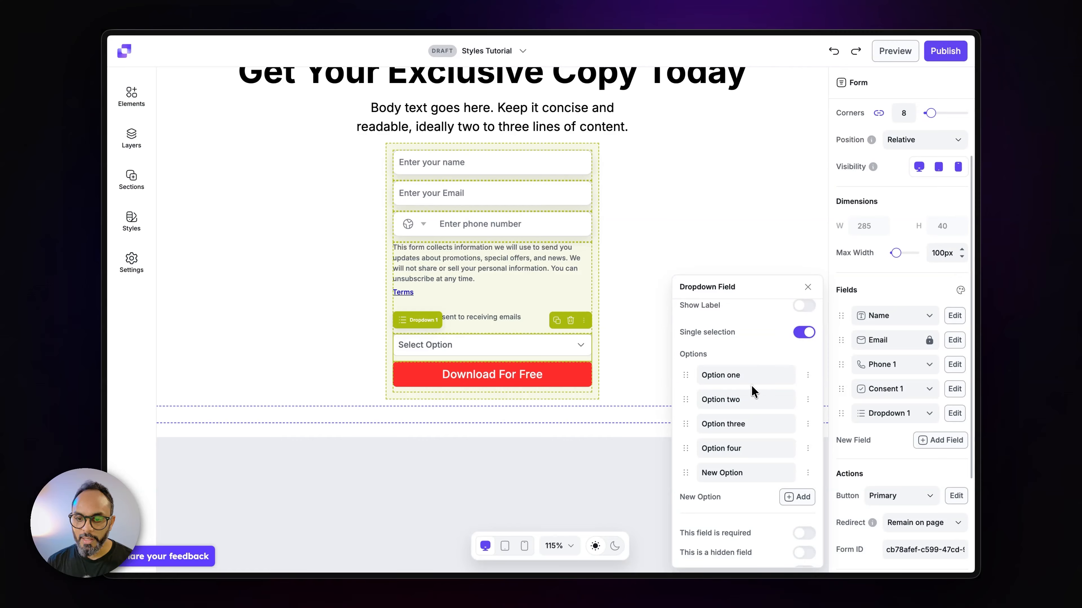
click(752, 375)
key(super+a)
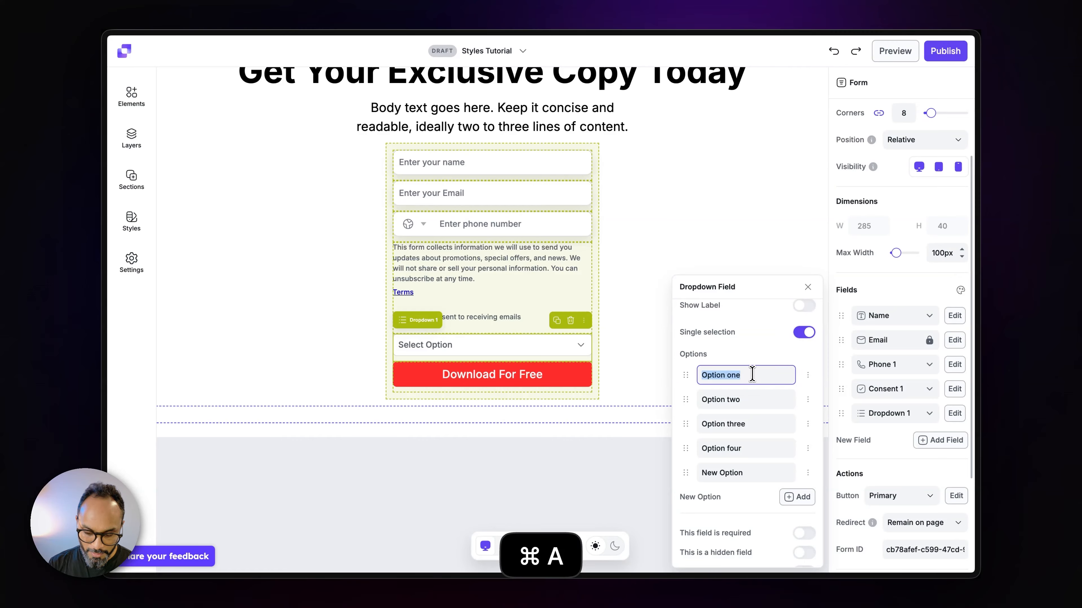
text(New op)
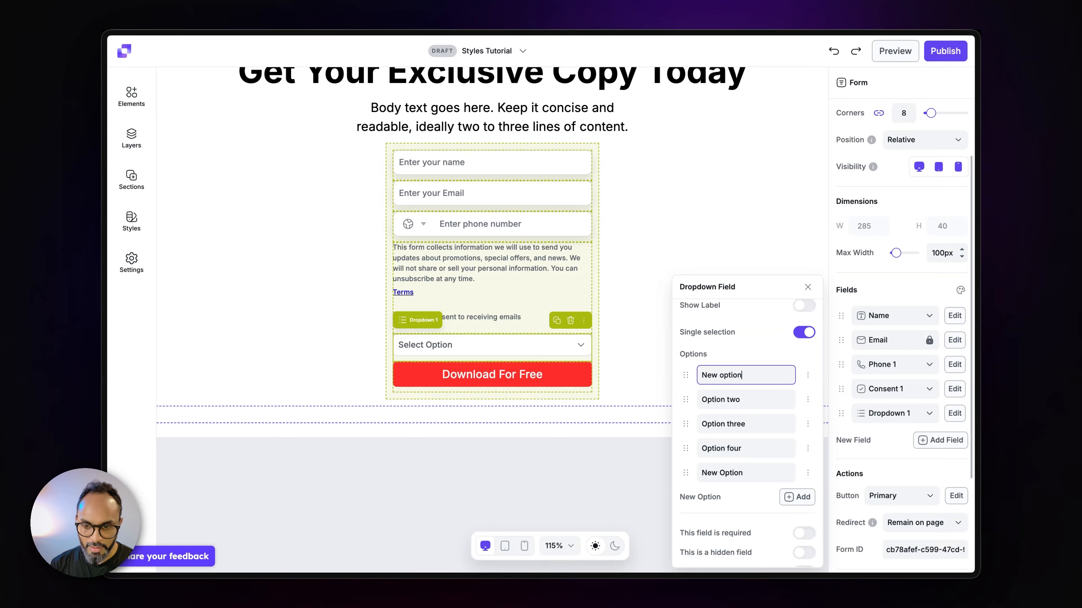
- Check the dropdown's option list in the form, review its remaining settings, and close them
click(495, 348)
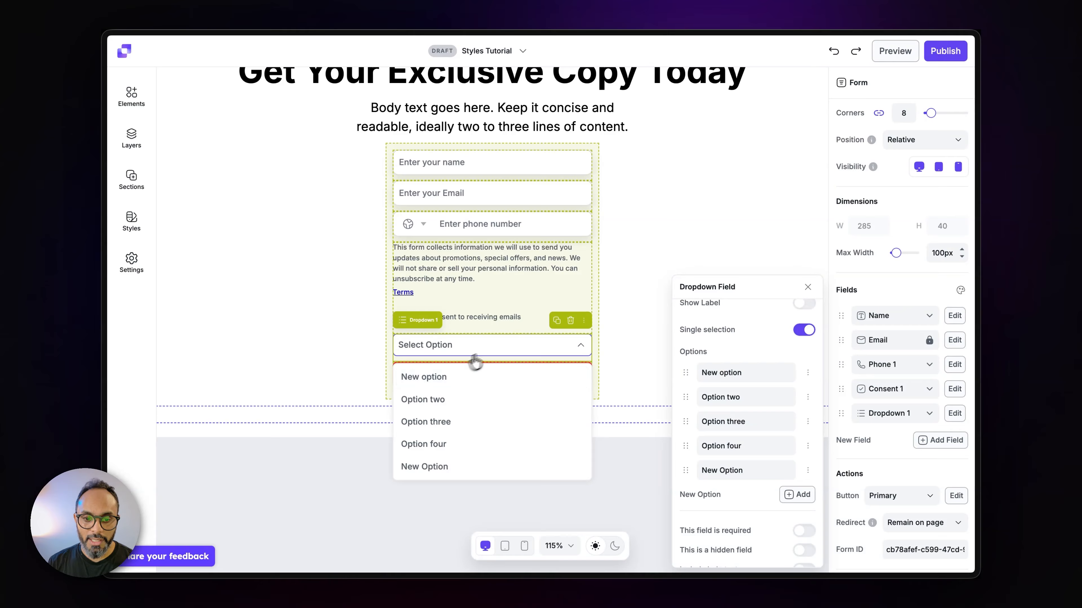
click(498, 350)
scroll(775, 511, down, 1)
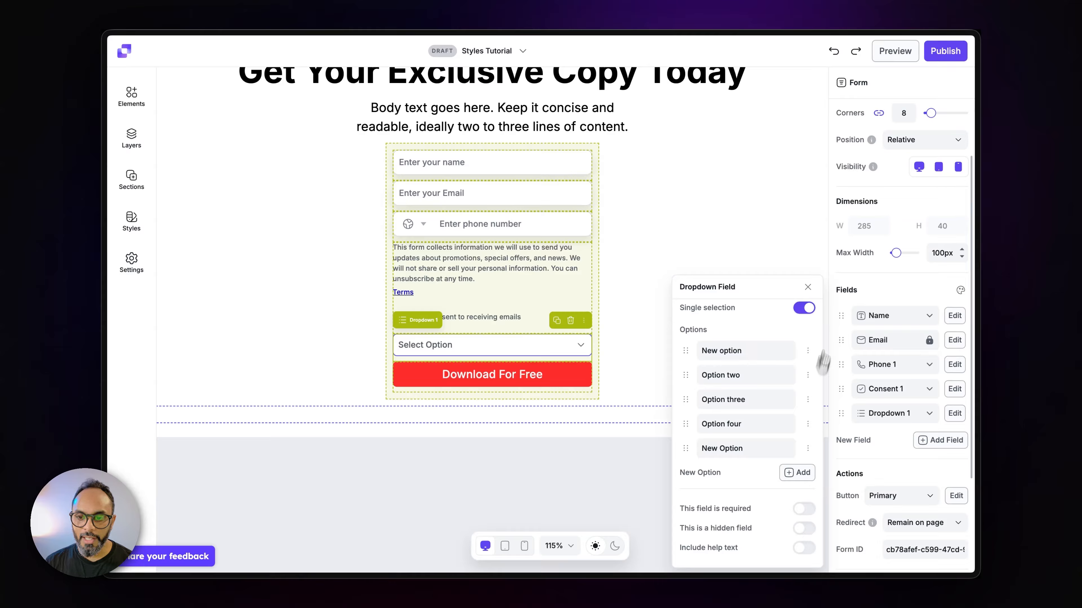
click(808, 287)
- Add a sixth form field below the dropdown, change its type to Selection, and open its settings
click(937, 441)
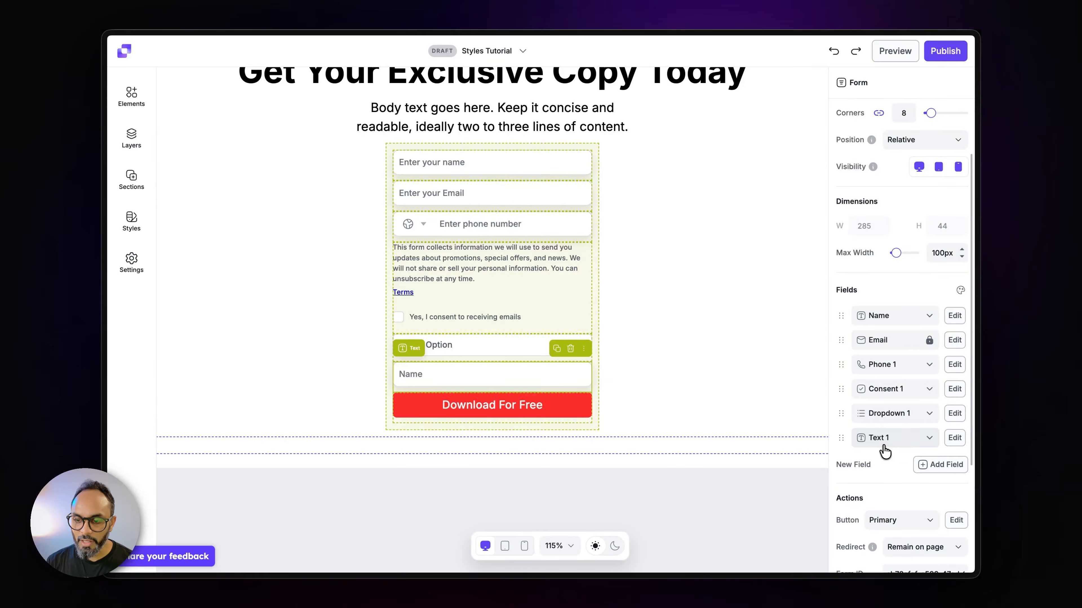
click(882, 443)
click(899, 365)
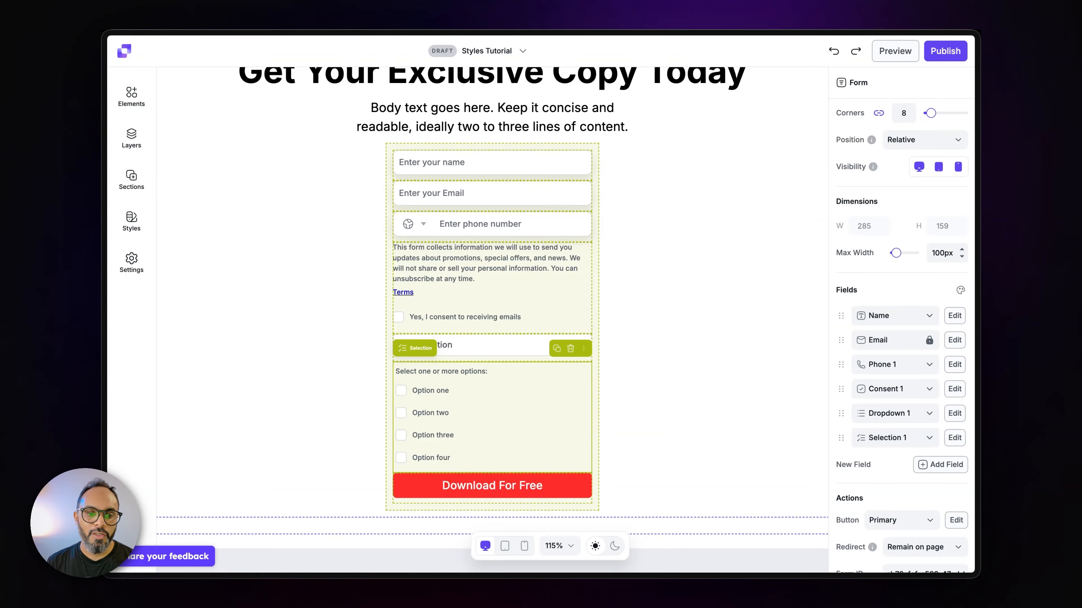
click(955, 438)
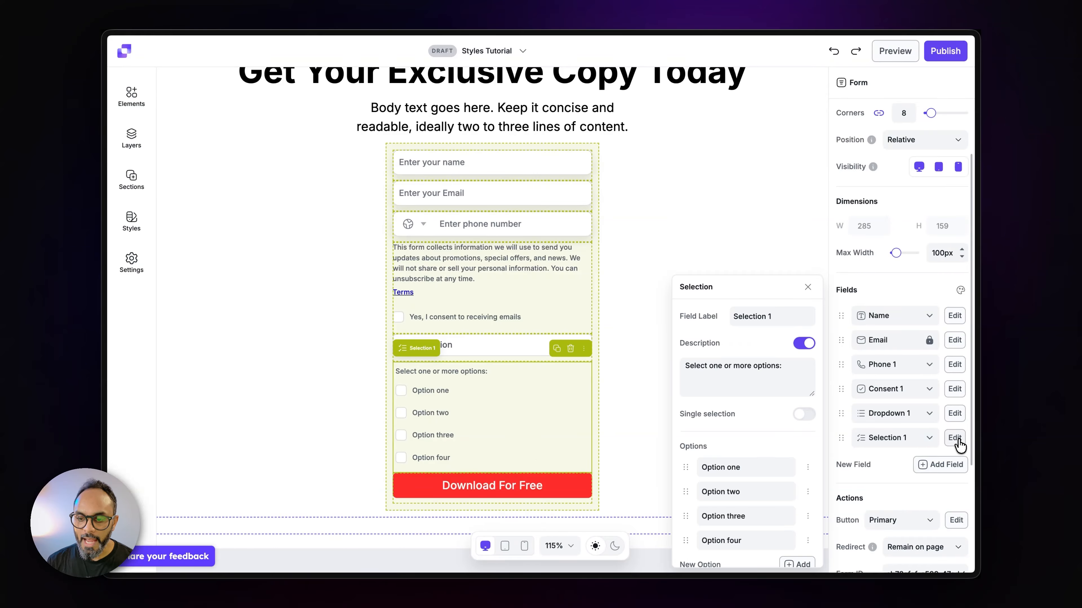
- Try the Selection field's choices with single selection on and off, leaving it off with all options cleared
click(803, 414)
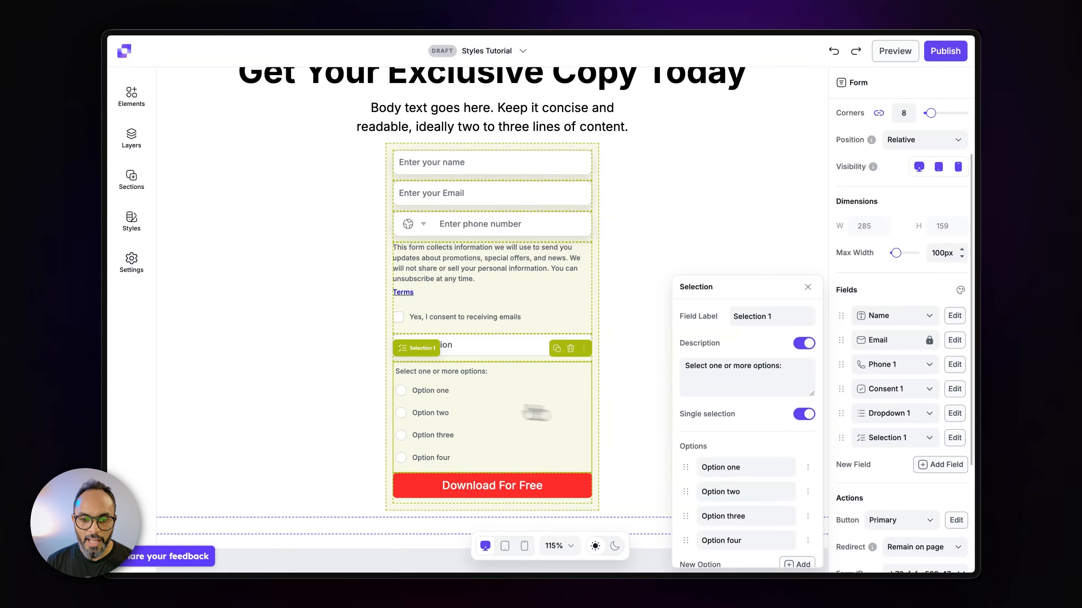
click(400, 390)
click(402, 413)
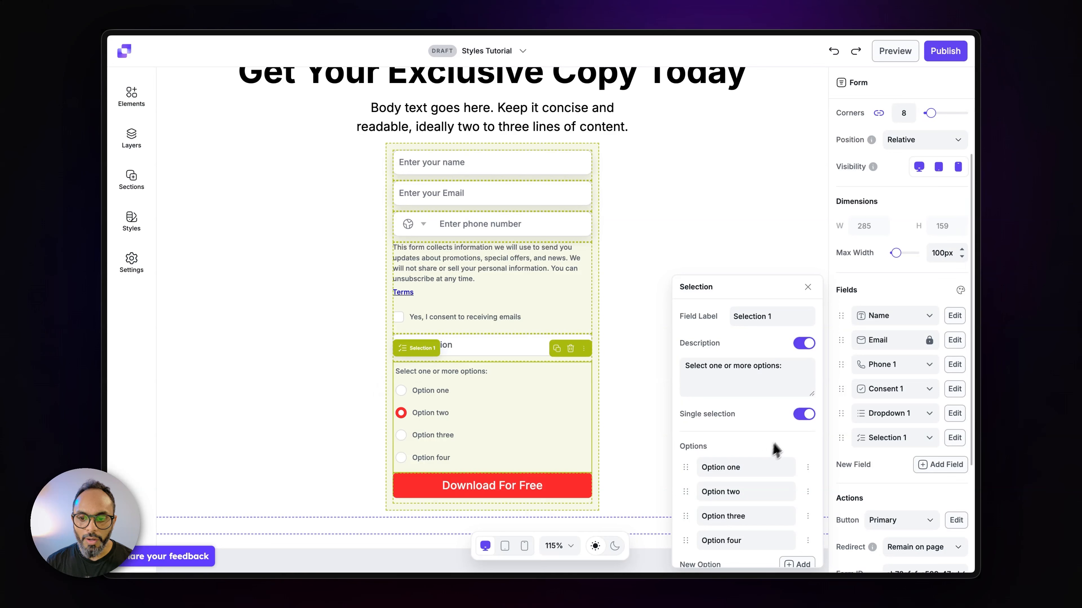
click(803, 416)
click(401, 391)
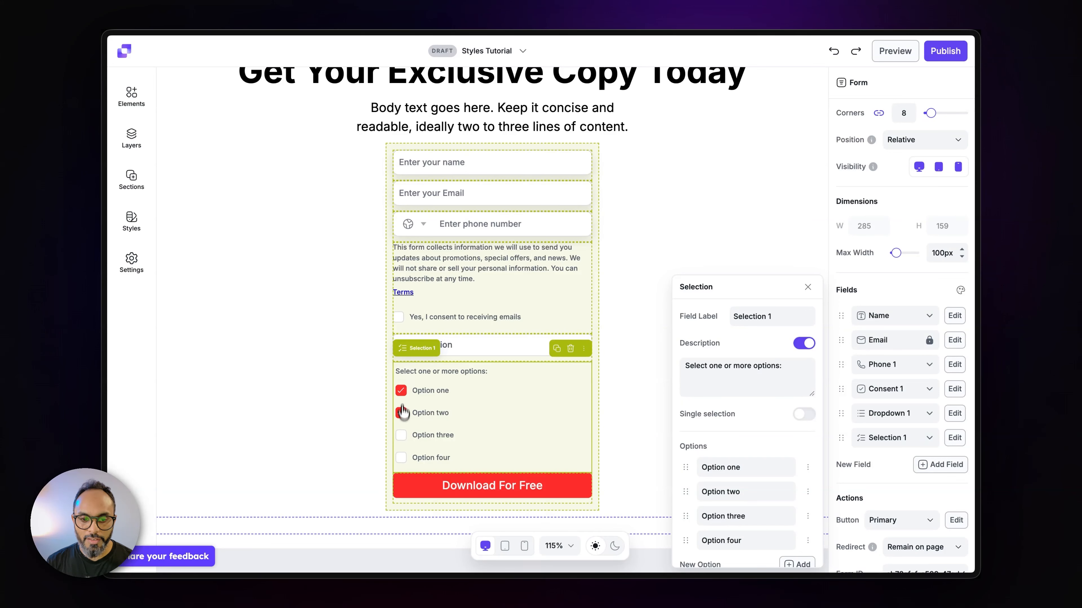
click(401, 413)
click(401, 391)
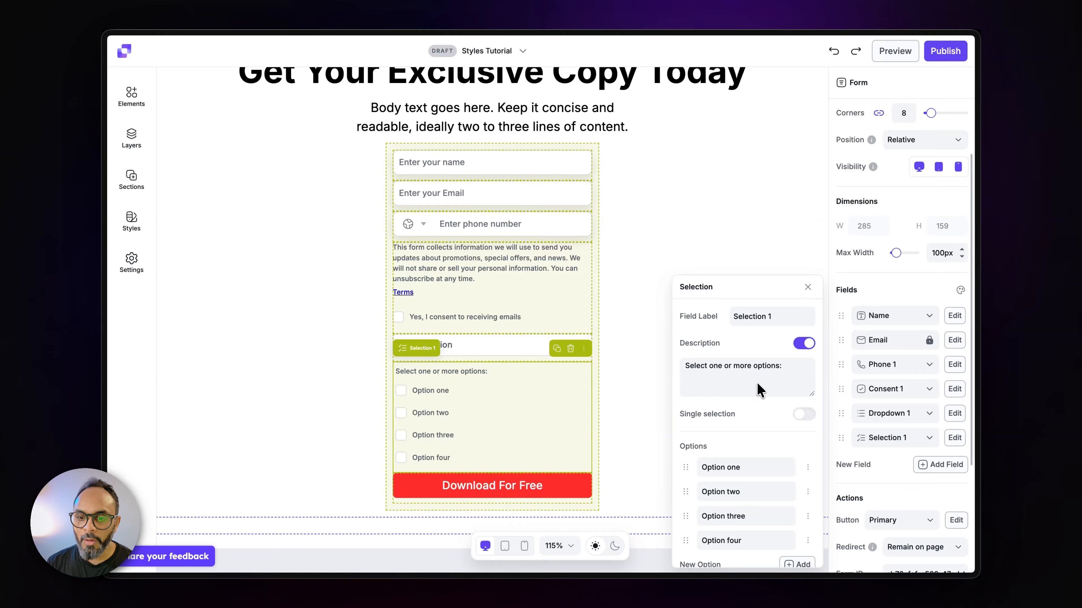
- Review the Selection field's description, options, help text, required and hidden settings, and close them
scroll(762, 381, down, 1)
scroll(762, 388, down, 3)
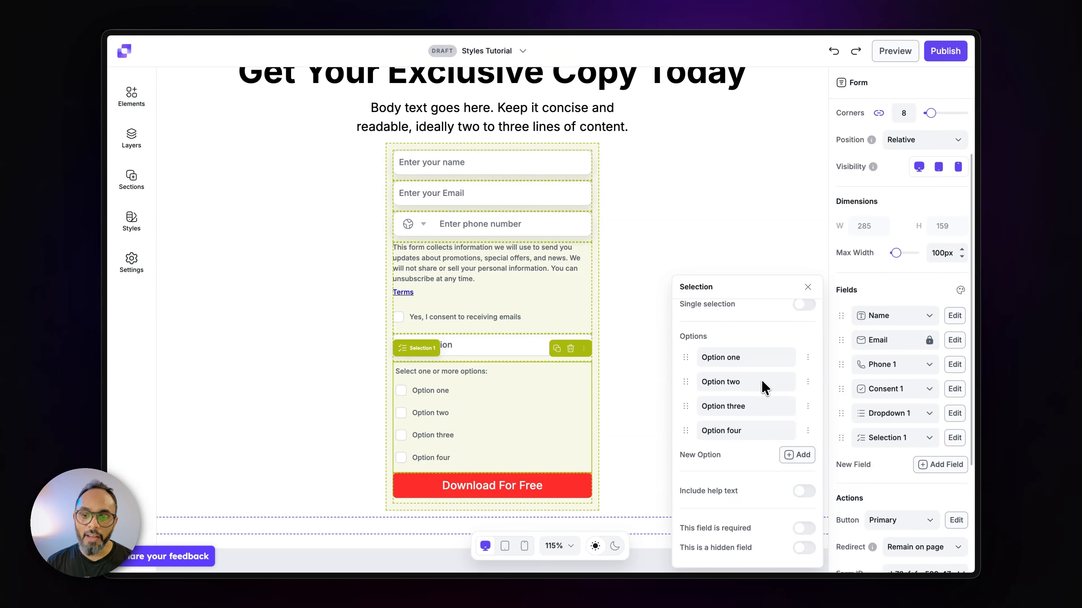
scroll(762, 387, up, 3)
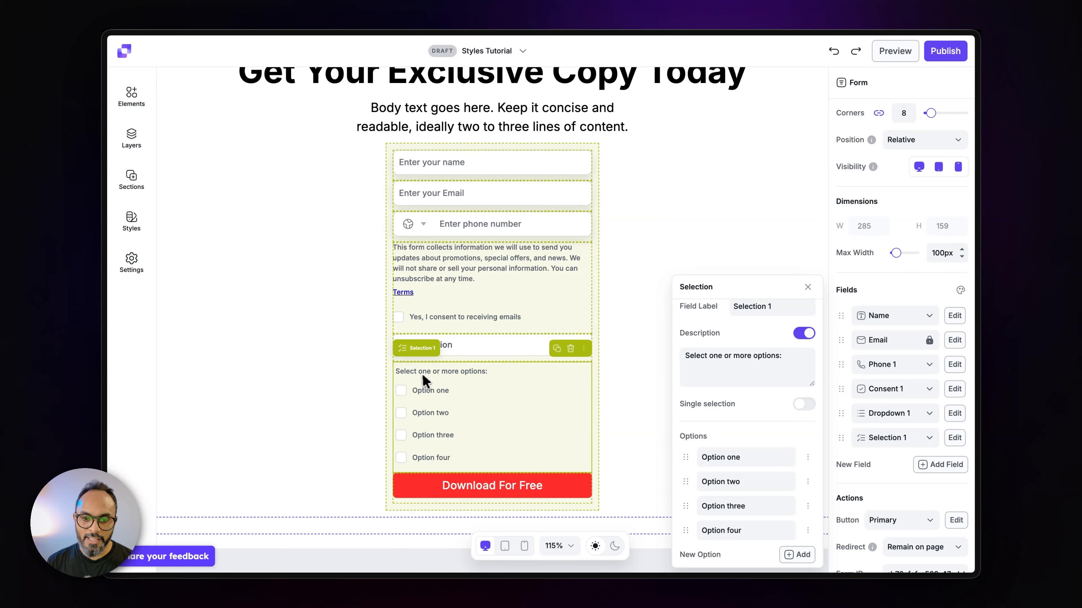
scroll(751, 396, down, 2)
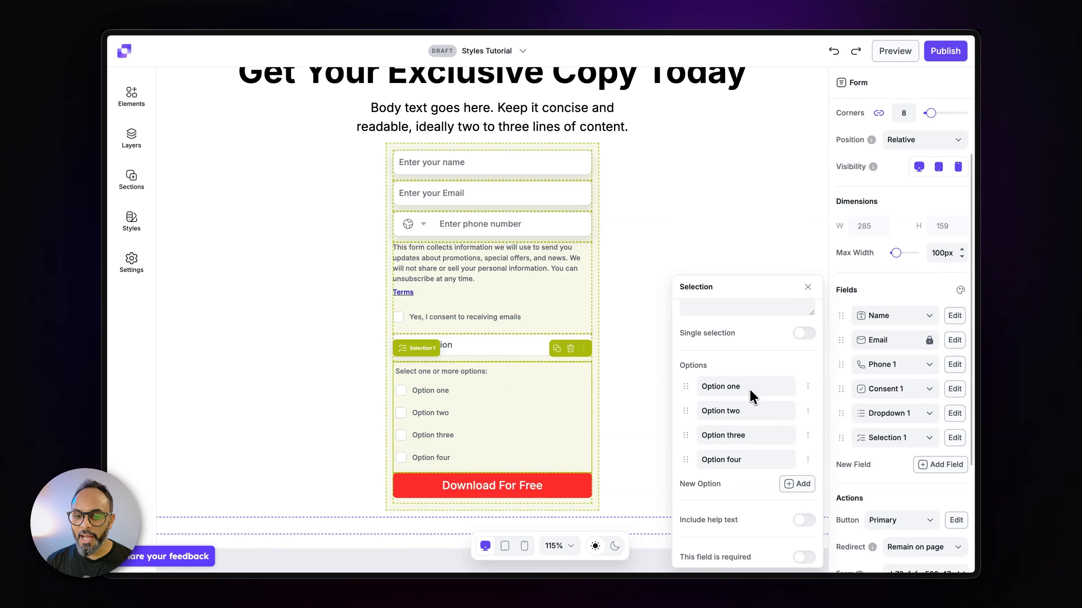
scroll(762, 439, down, 1)
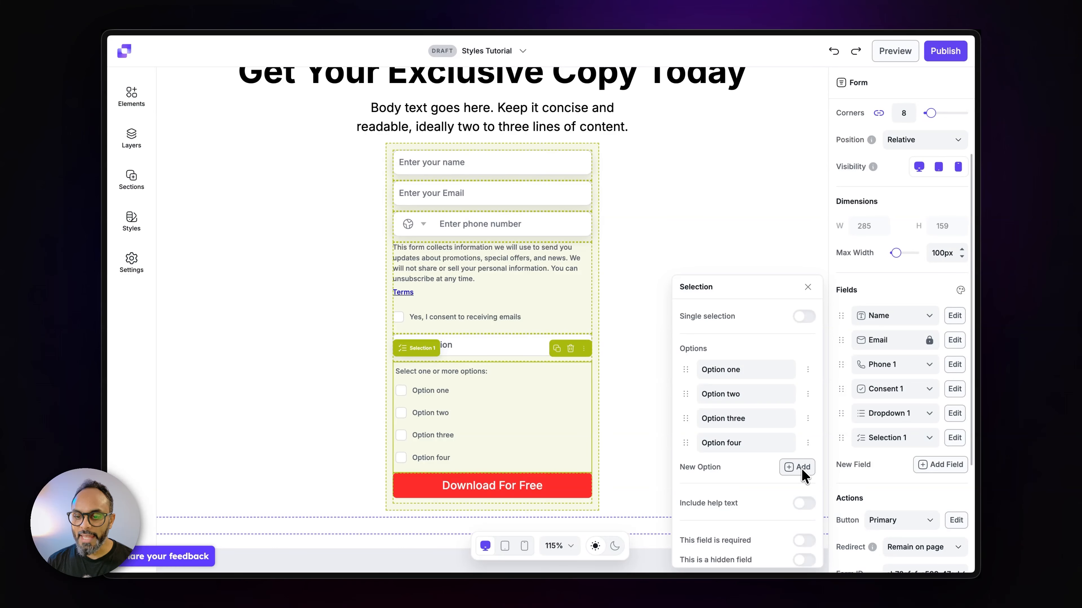
scroll(796, 455, down, 1)
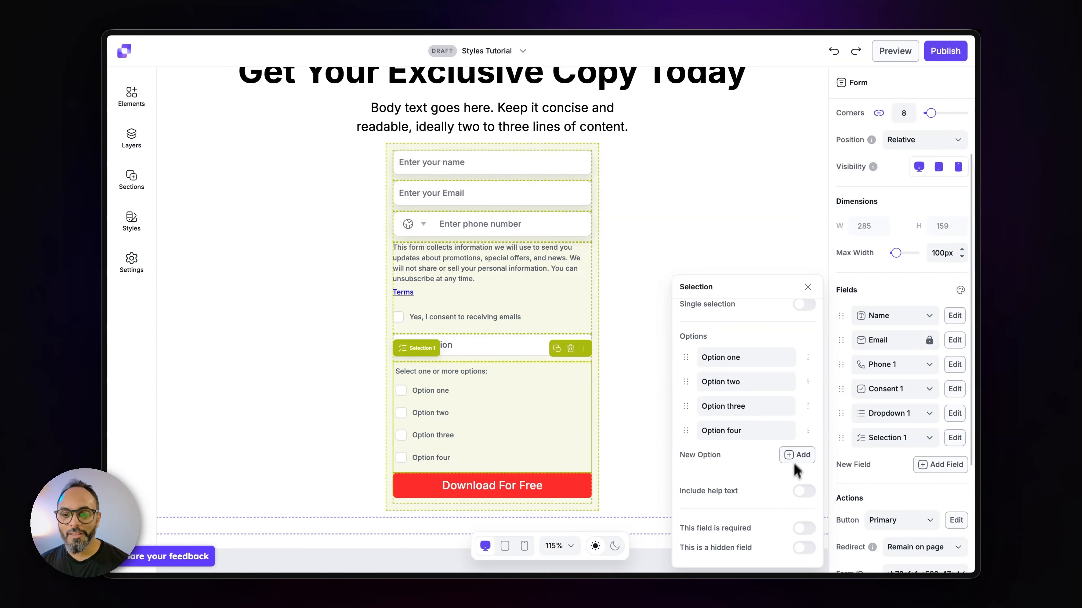
click(807, 286)
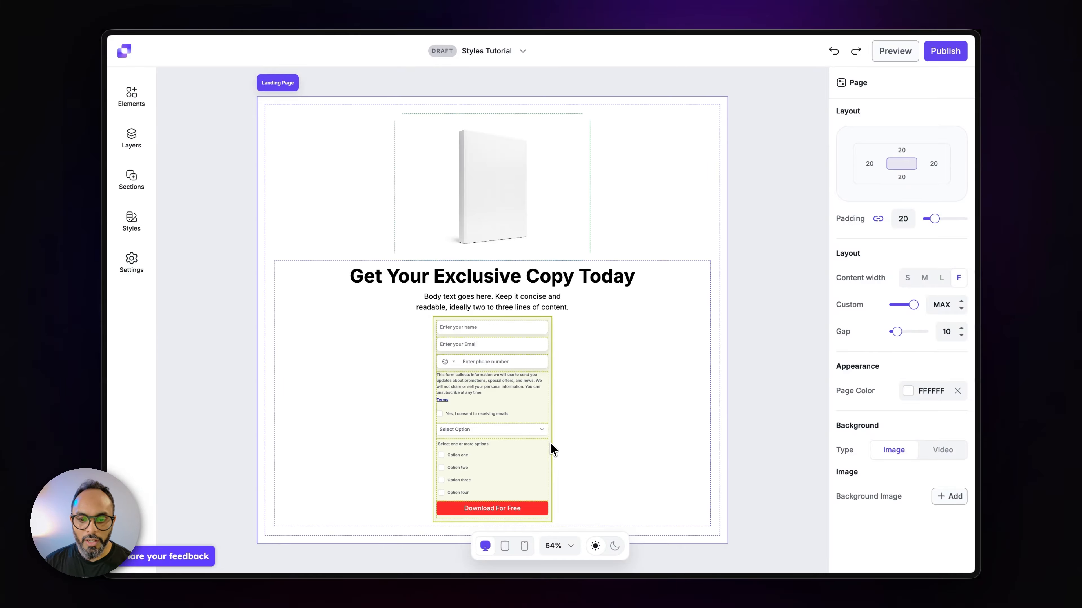
- Check the form button's type and settings, try it with Full Width off, and restore full width
click(546, 448)
scroll(925, 420, down, 5)
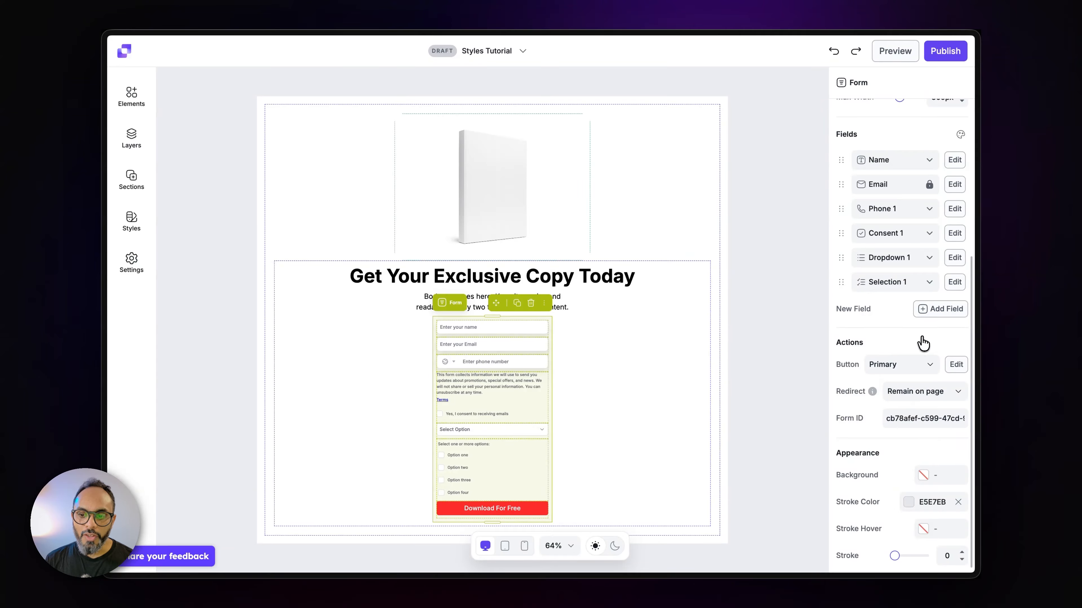
click(910, 362)
click(911, 363)
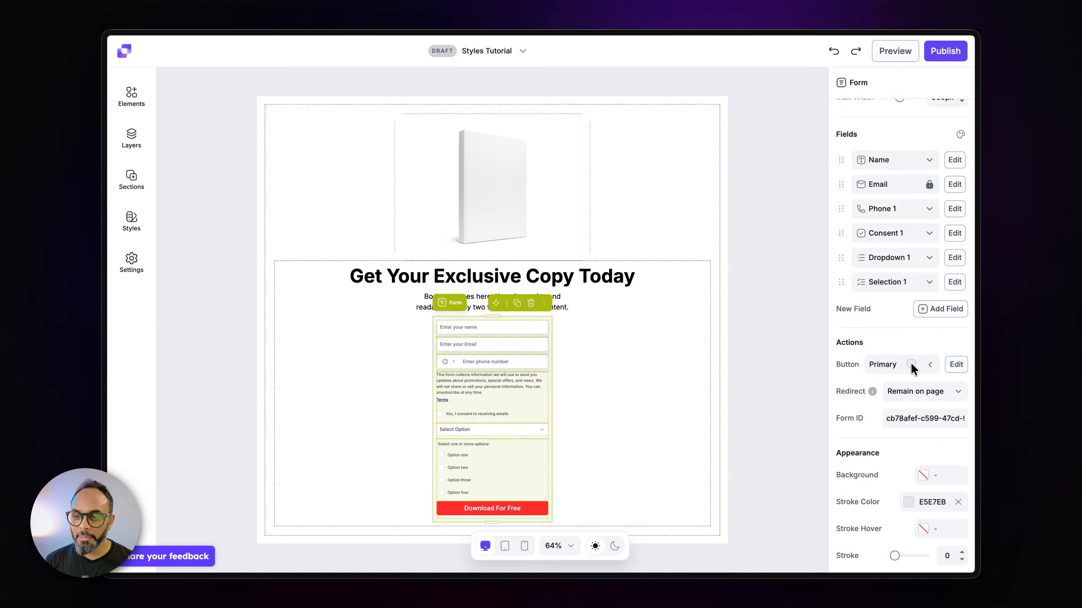
click(954, 364)
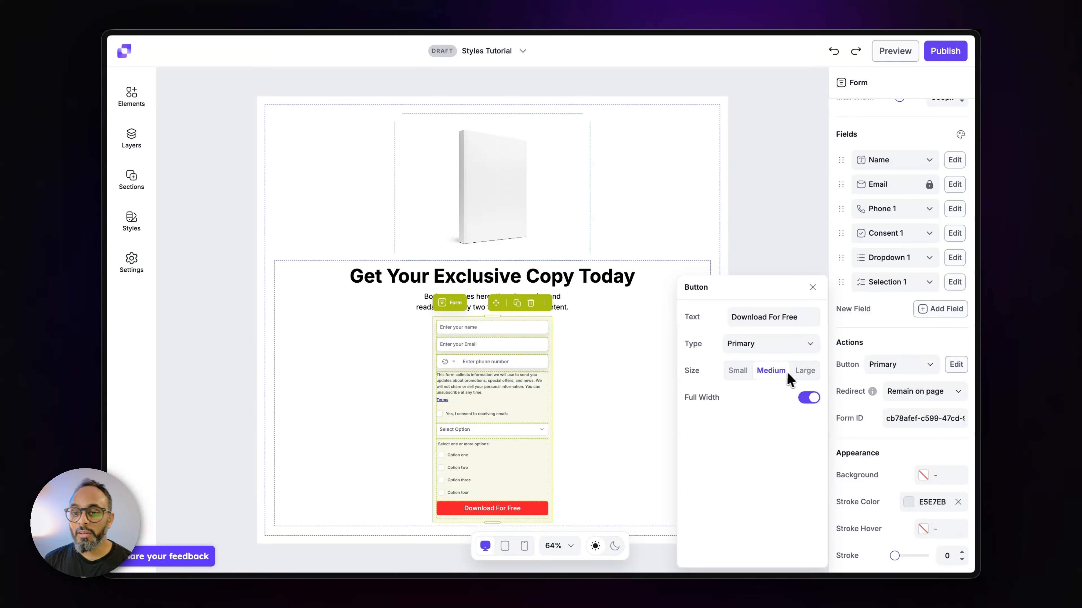
click(807, 399)
click(807, 399)
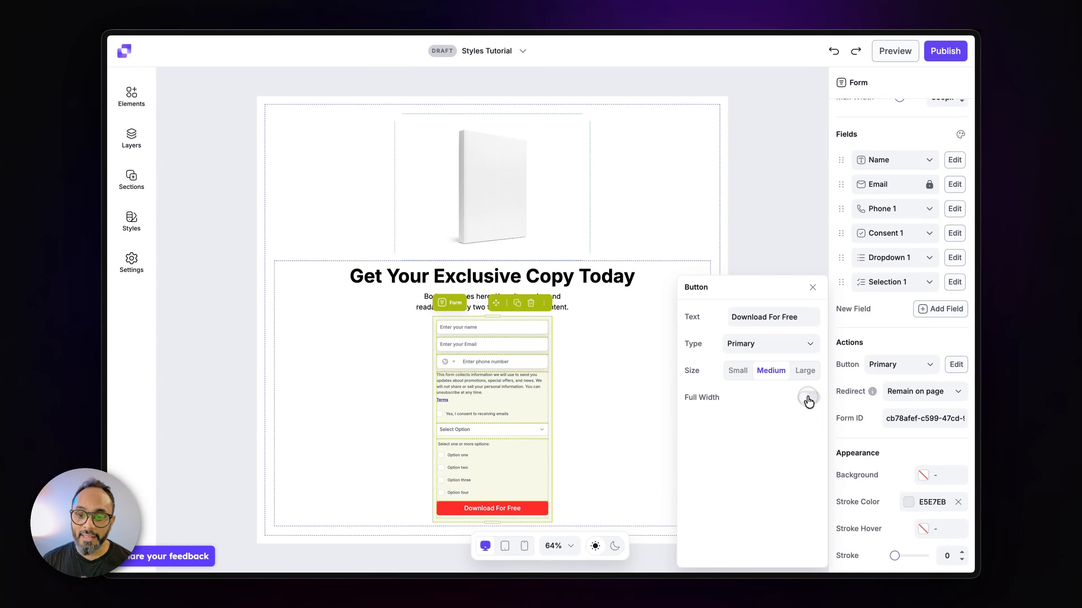
click(812, 288)
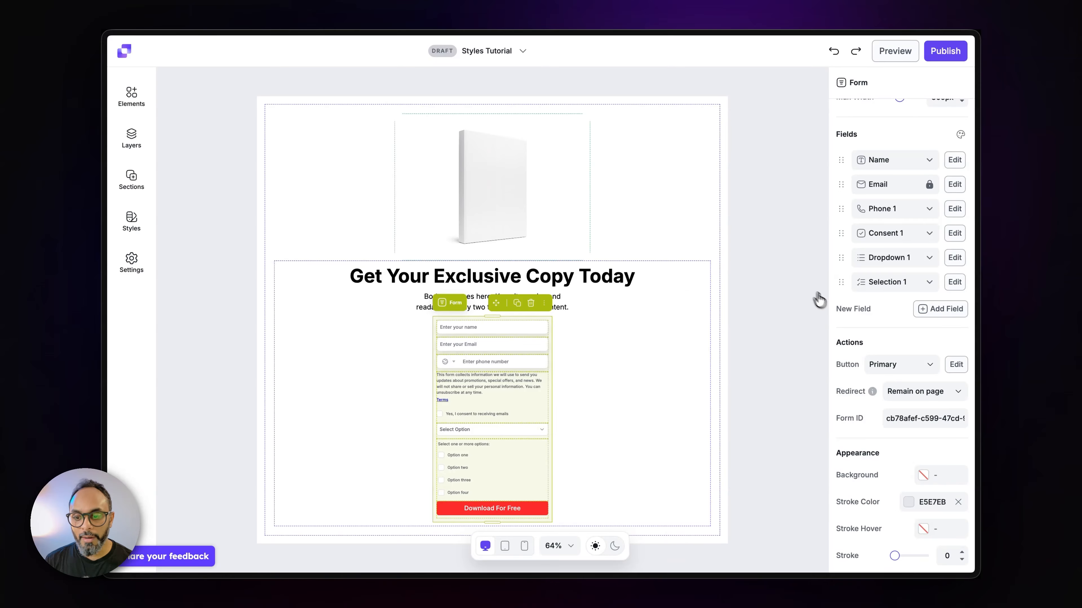
- Try the form's redirect as Landing page and as Default page, and restore it to Remain on page
click(916, 392)
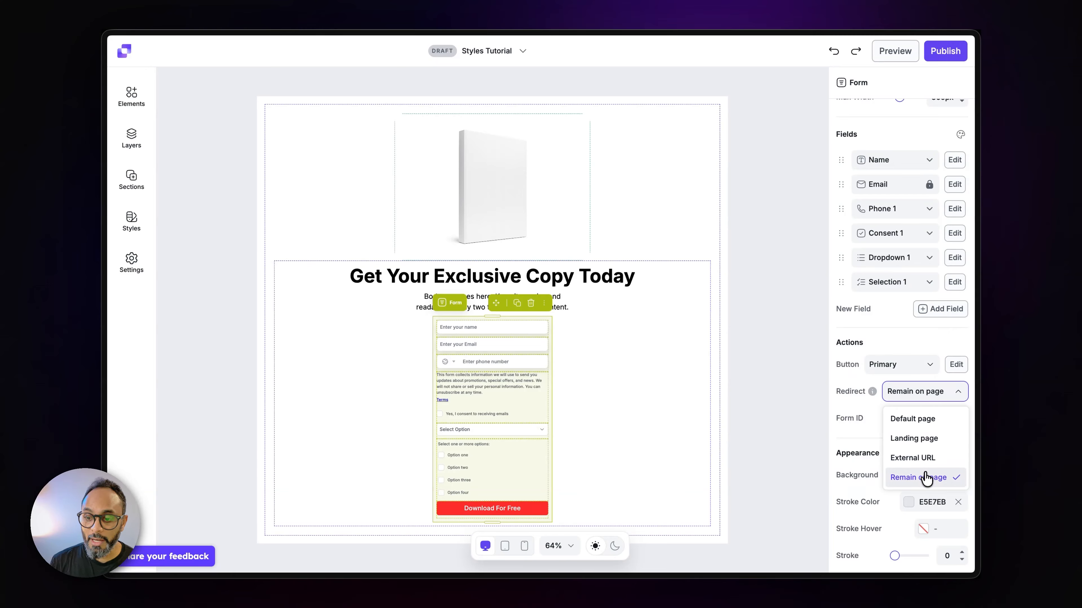
click(933, 440)
click(936, 421)
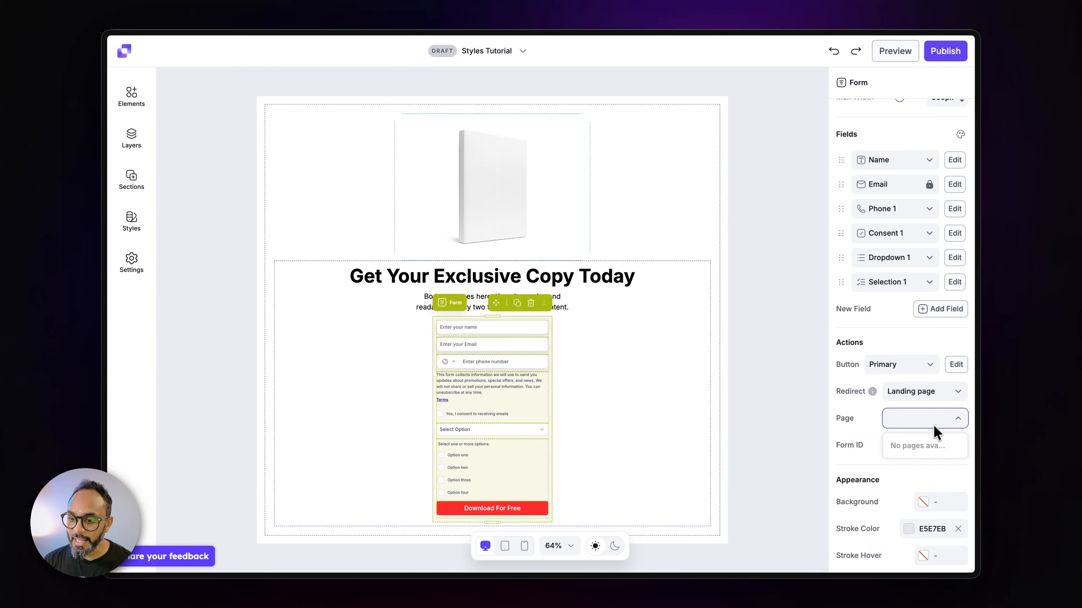
click(925, 402)
click(925, 398)
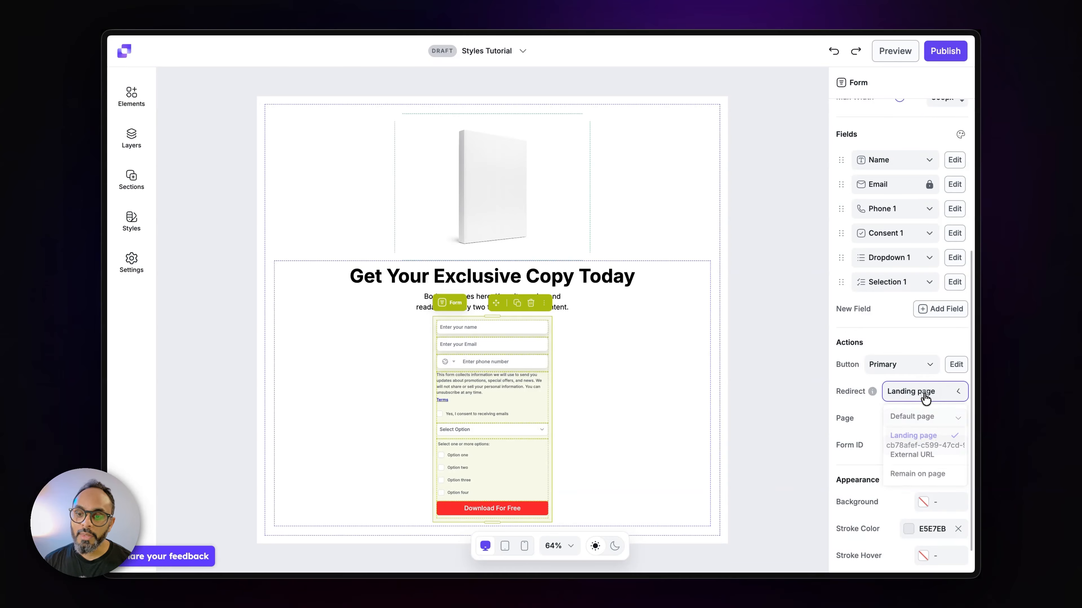
click(923, 420)
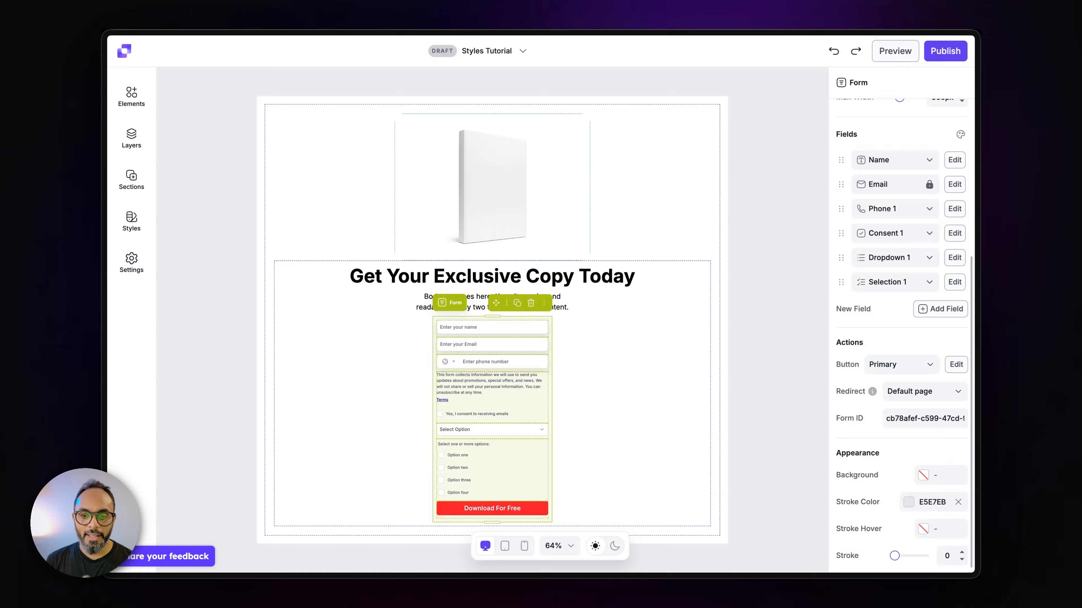
click(922, 392)
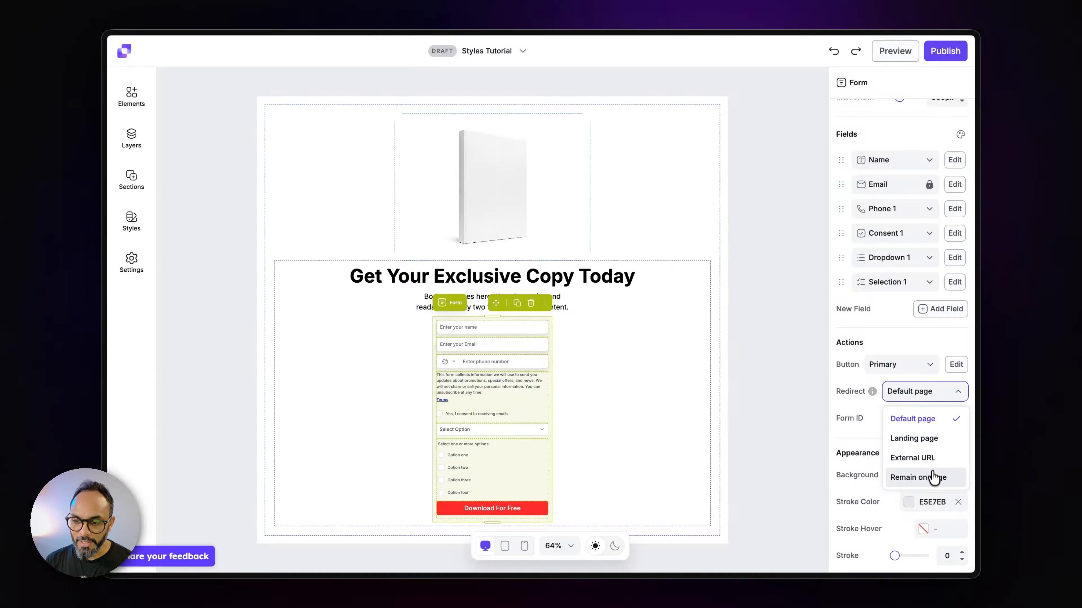
click(933, 476)
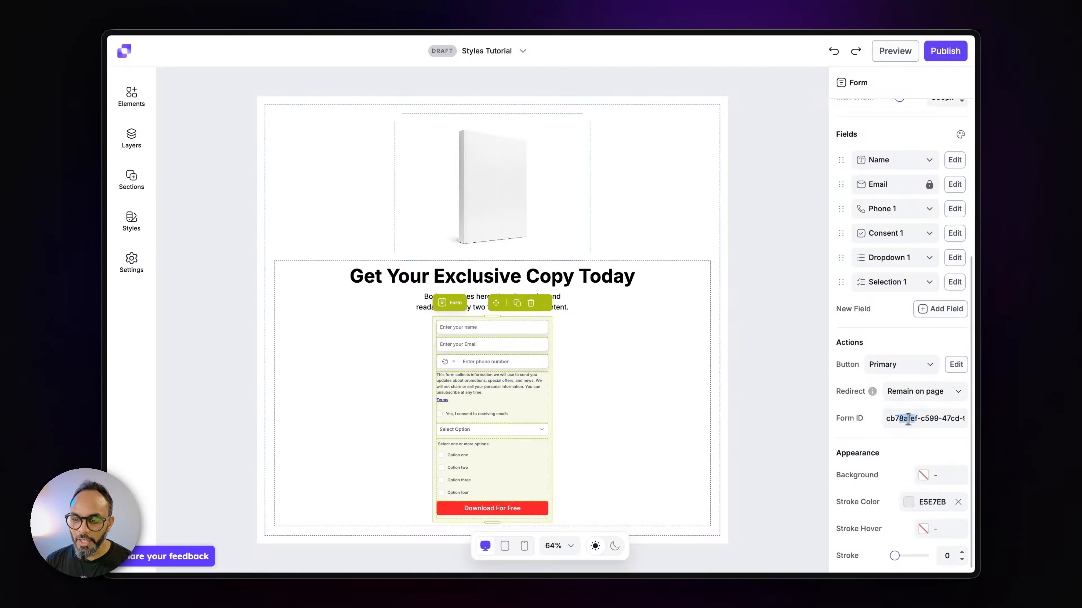
- Inspect the full Form ID in the form's actions and deselect the form
mouse_move(902, 415)
mouse_down()
mouse_move(956, 420)
mouse_move(906, 414)
mouse_up()
click(951, 420)
click(940, 419)
double_click(939, 420)
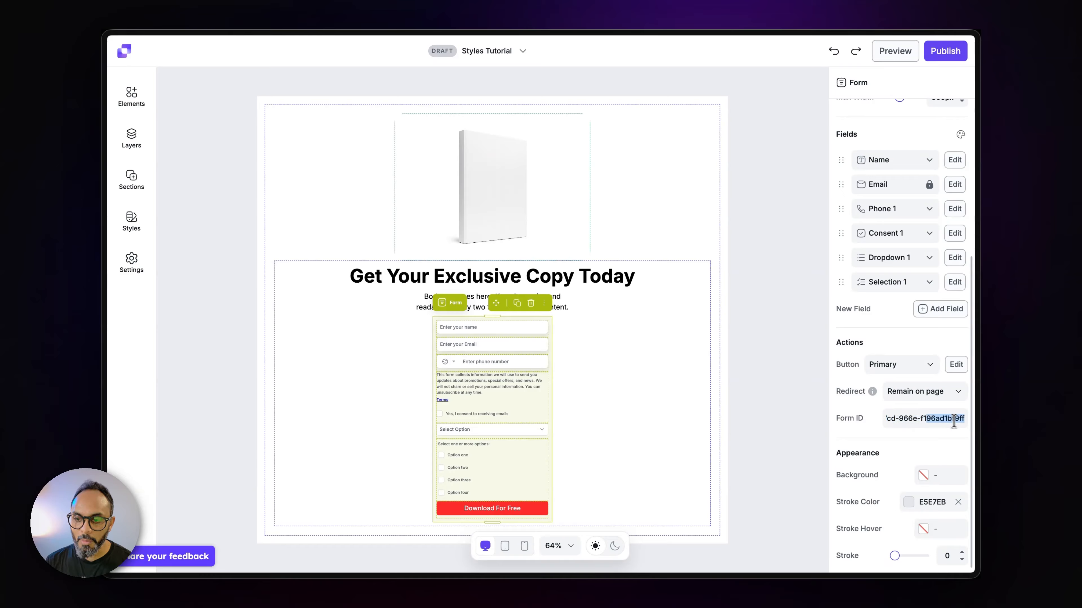
click(950, 422)
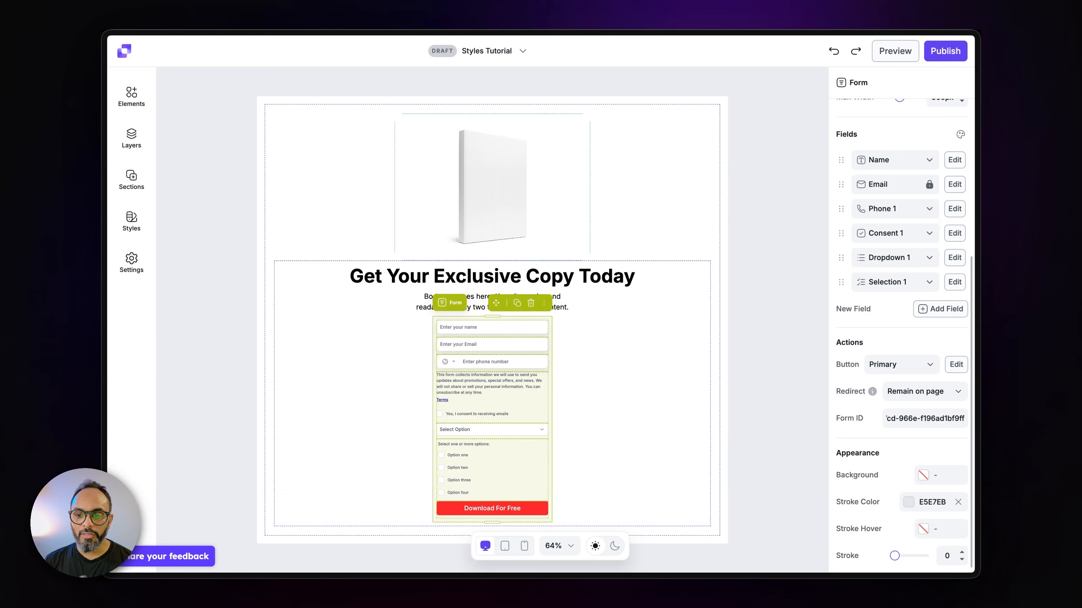
click(791, 446)
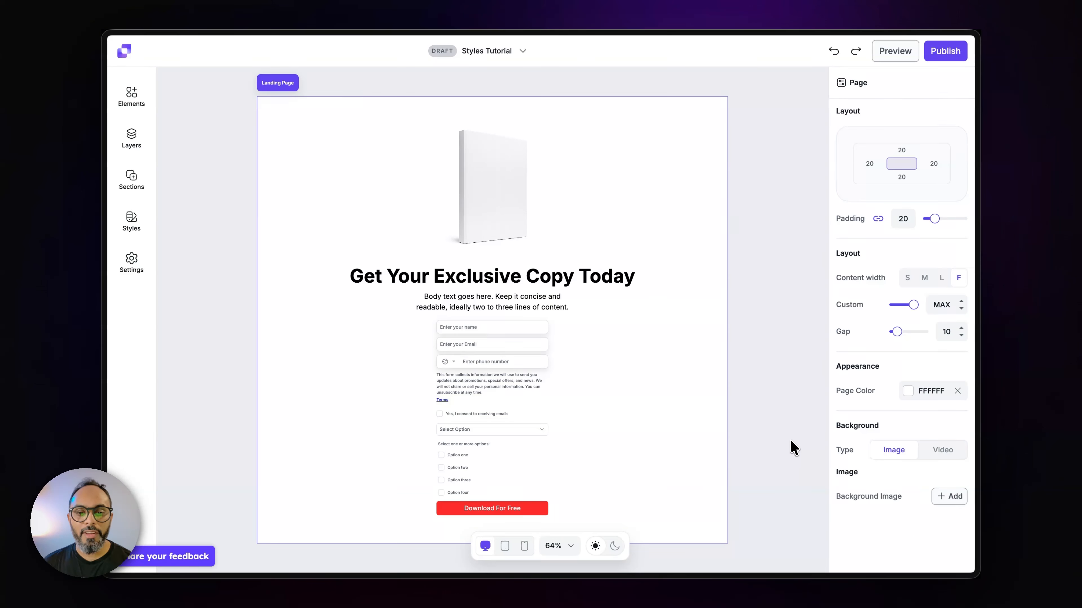